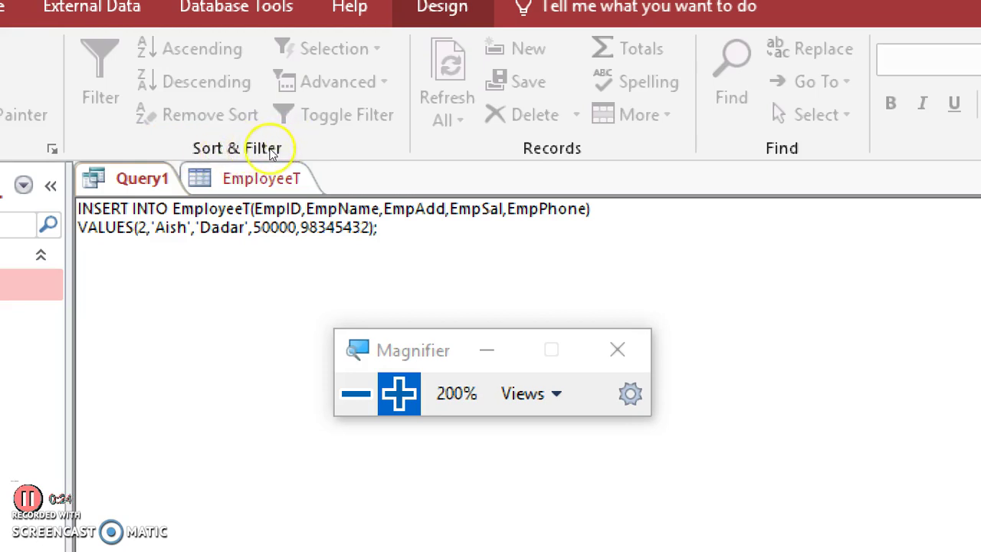
- Check the existing EmployeeT records and set the EmpID value in Query1's INSERT statement to 3
key("ctrl+F6")
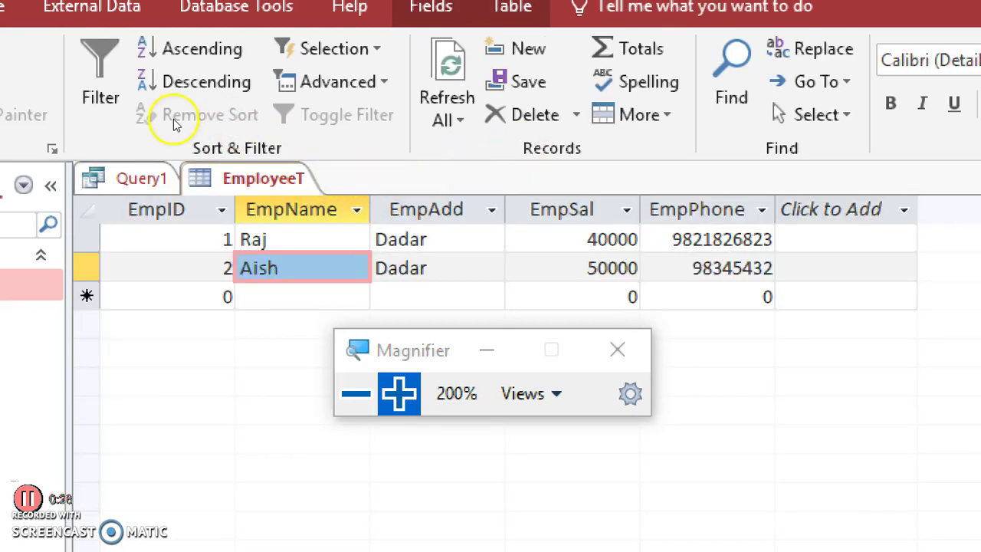
key("ctrl+F6")
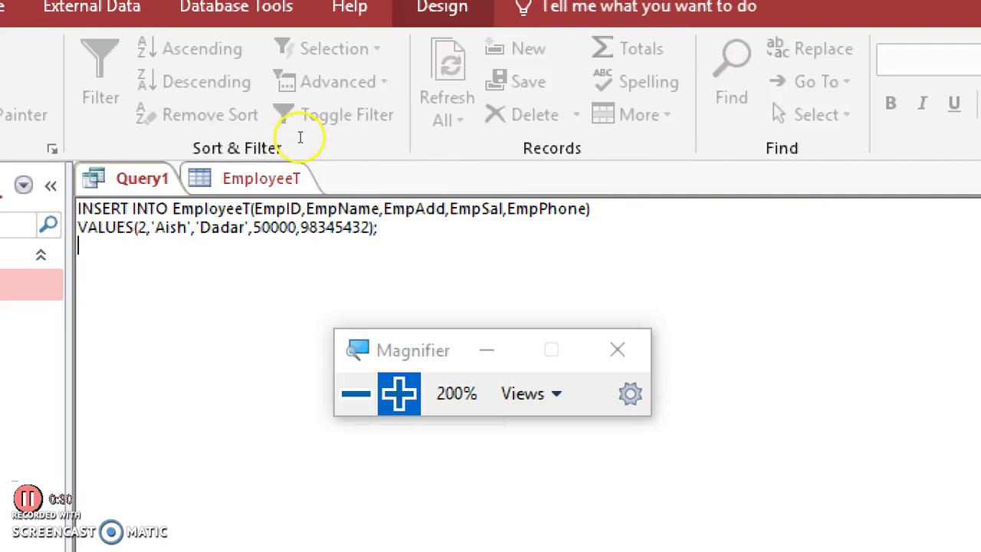
left_click(190, 148)
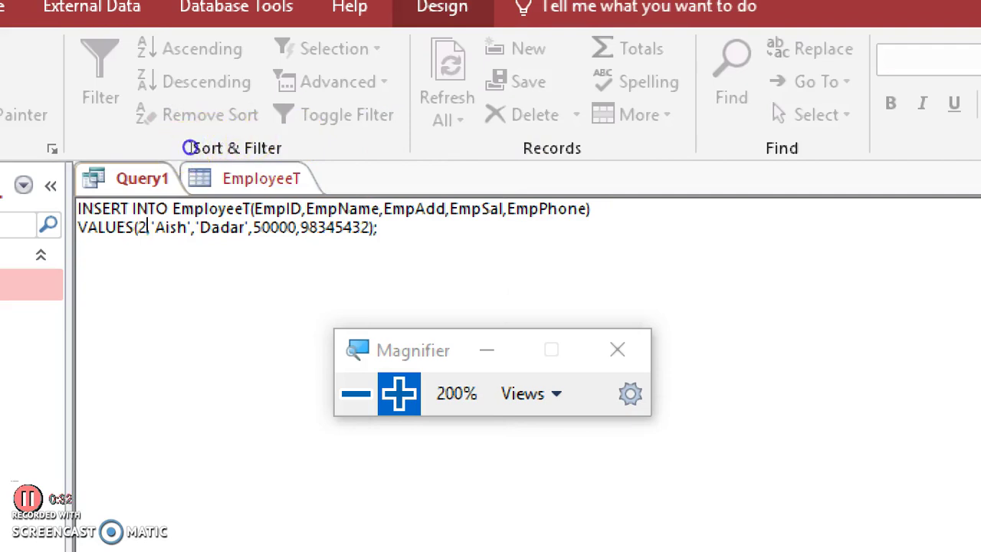
key("BackSpace")
type("3")
- Replace the EmpName value in the INSERT statement with 'ABC'
key("Right")
key("Right")
key("Right")
key("Right")
key("Right")
key("Right")
key("BackSpace")
key("BackSpace")
key("BackSpace")
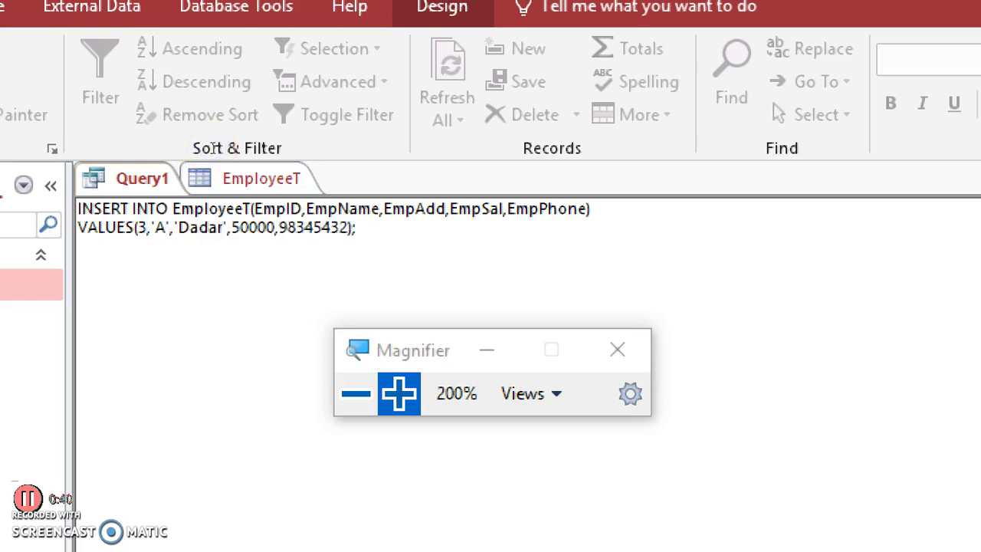
type("BC")
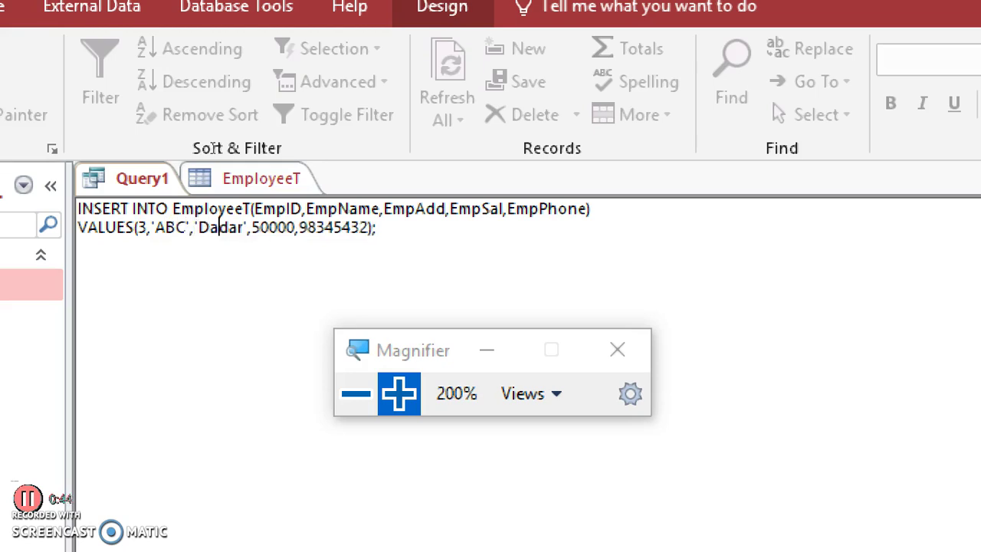
- Replace the EmpAdd value in the INSERT statement with 'Wadala'
key("BackSpace")
key("BackSpace")
key("BackSpace")
key("BackSpace")
key("BackSpace")
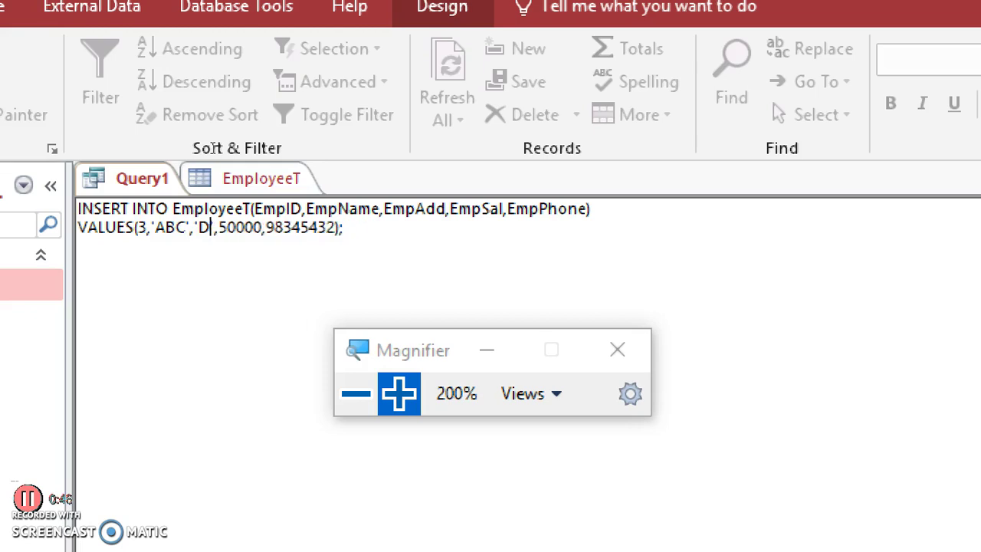
type("Wadala")
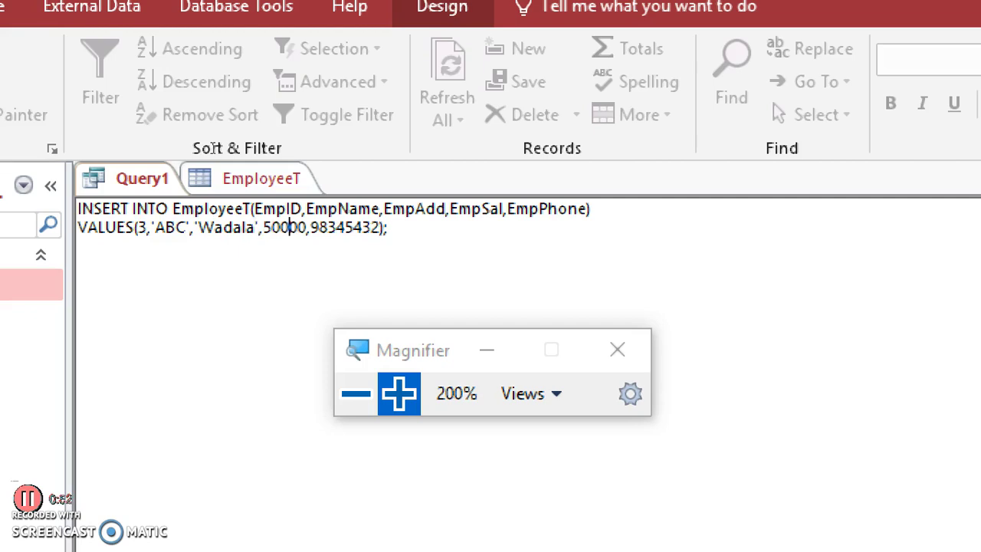
- Set the EmpSal value in the INSERT statement to 500000 and extend the EmpPhone number to ten digits
key("BackSpace")
key("BackSpace")
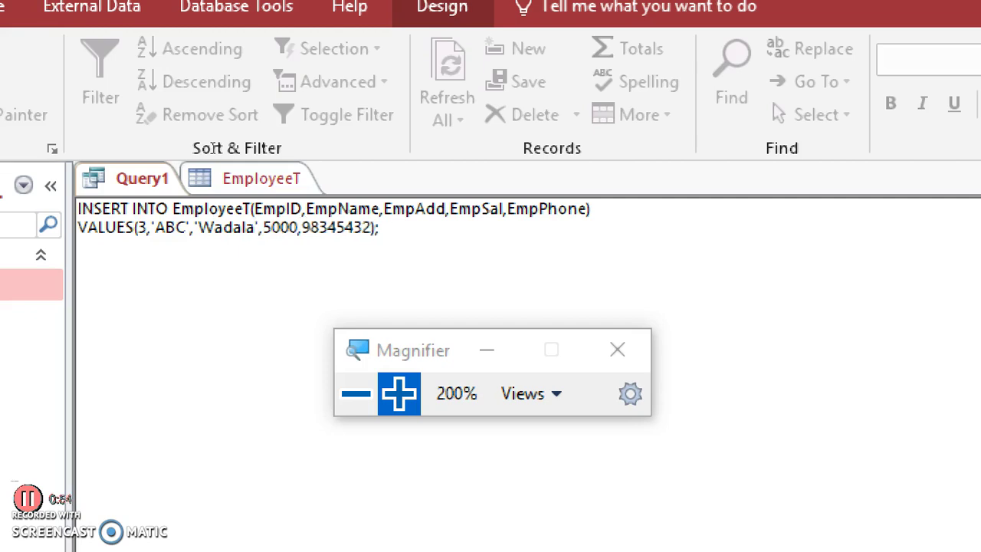
type("0,")
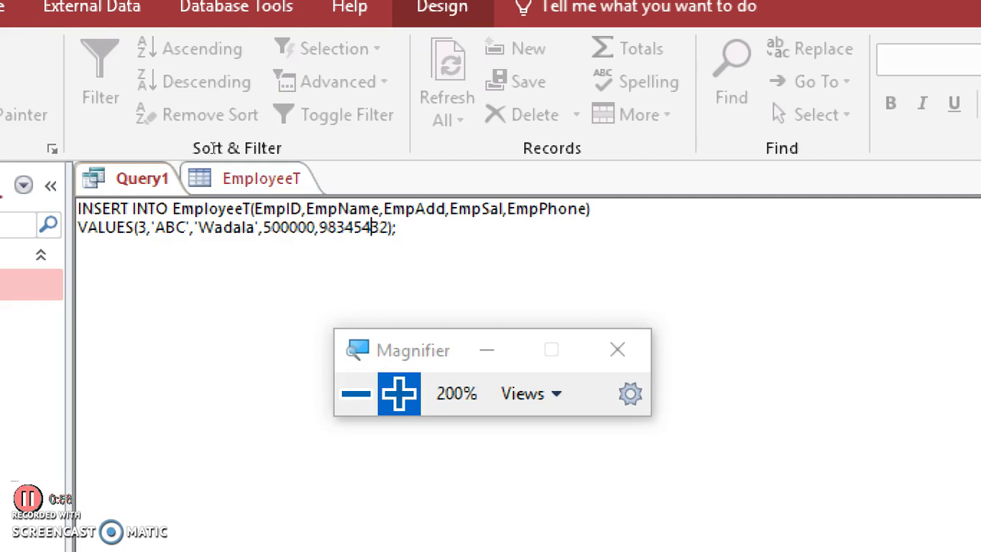
type("43")
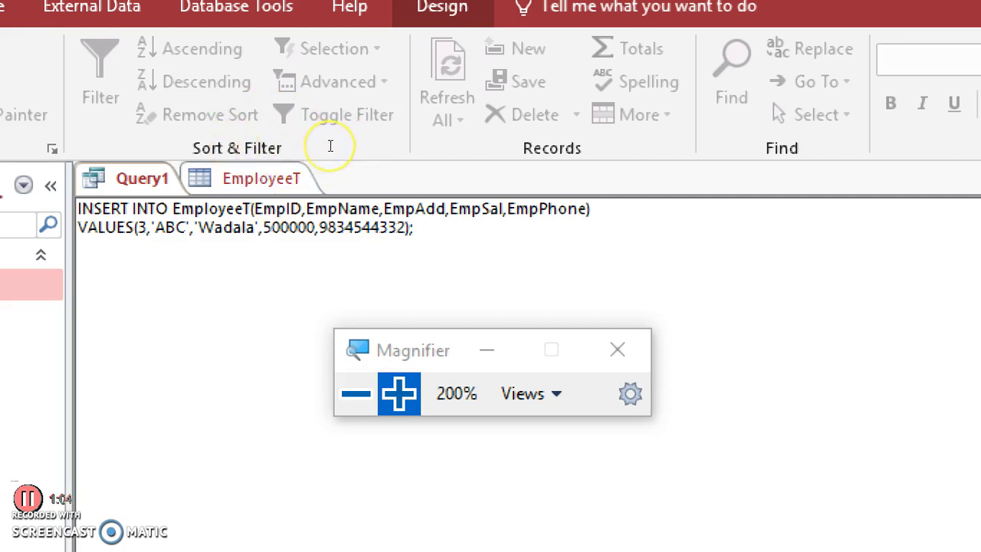
- Run the INSERT query and confirm appending the new row to EmployeeT
left_click_drag(306, 145, 157, 138)
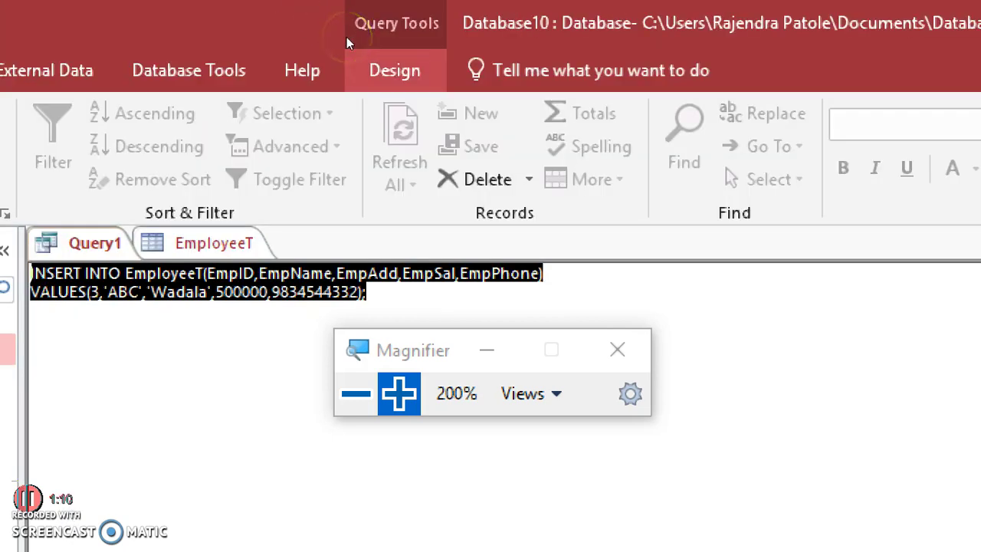
left_click(322, 200)
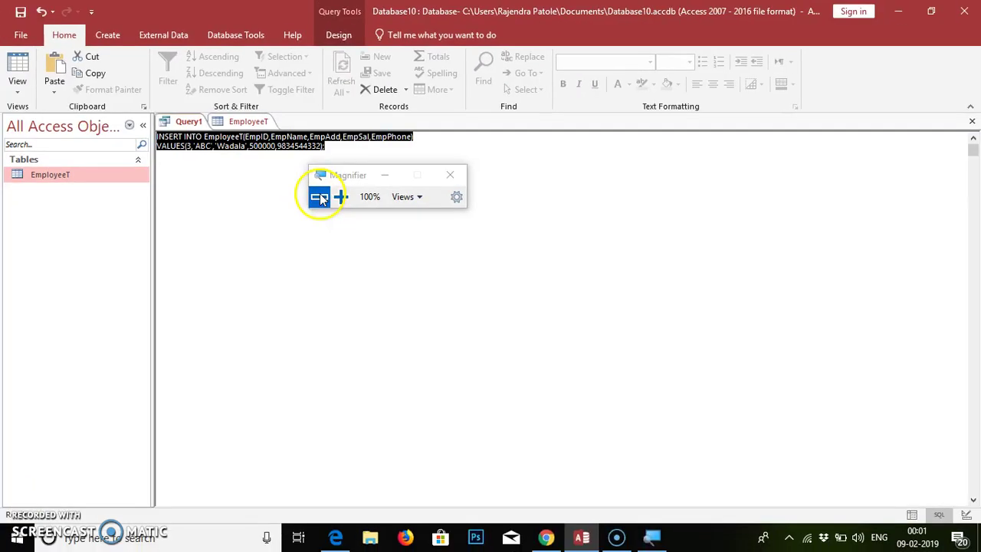
left_click(338, 36)
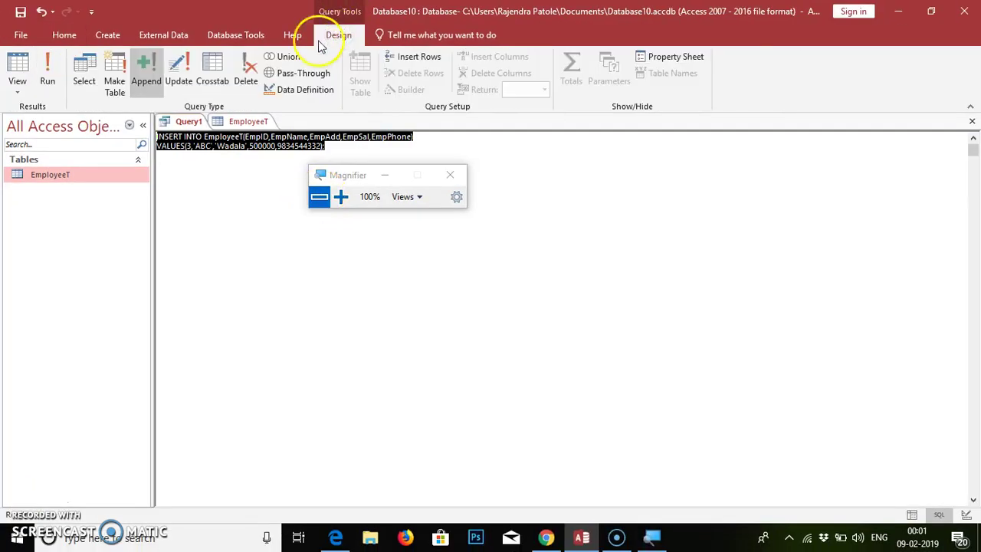
left_click(47, 69)
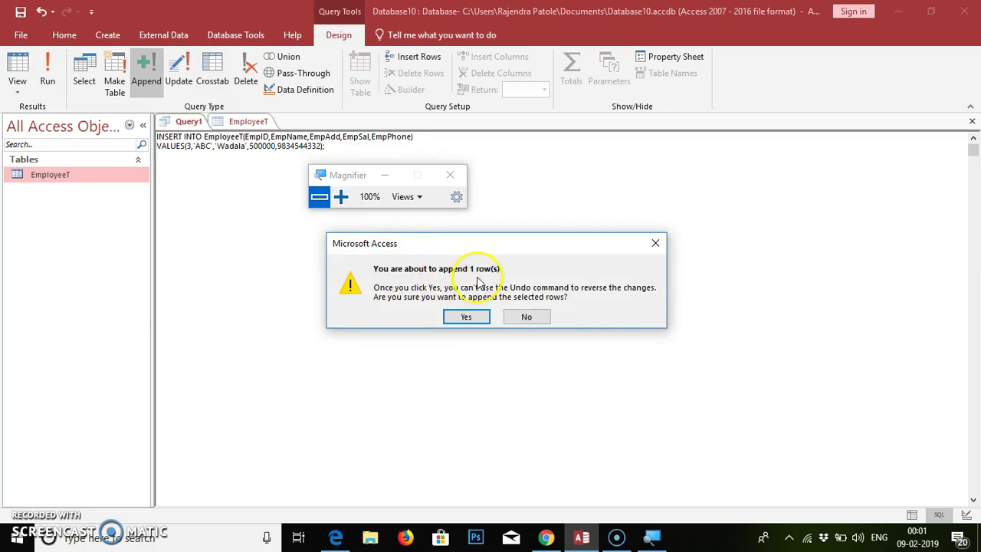
left_click(467, 318)
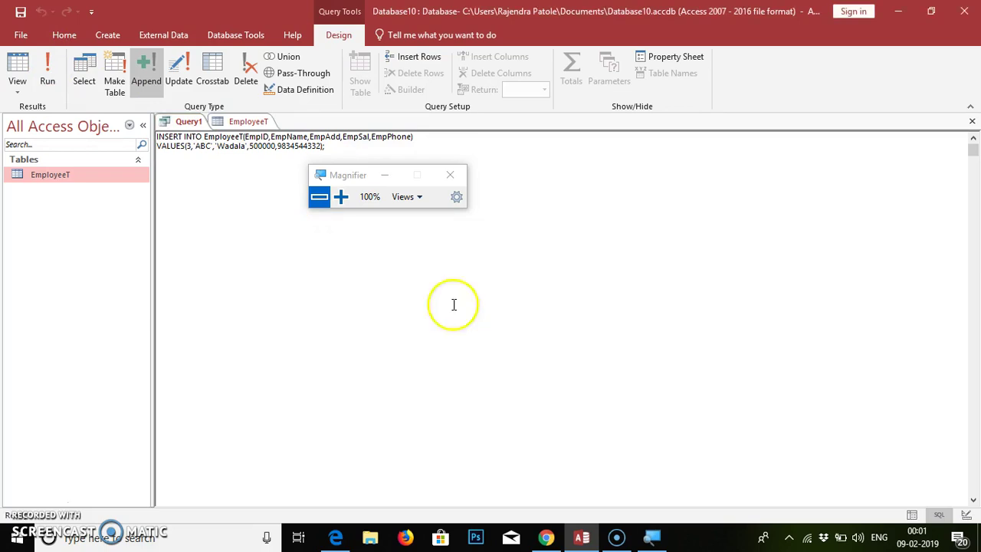
- Switch to the EmployeeT datasheet and refresh it to check for the newly inserted record
left_click(247, 121)
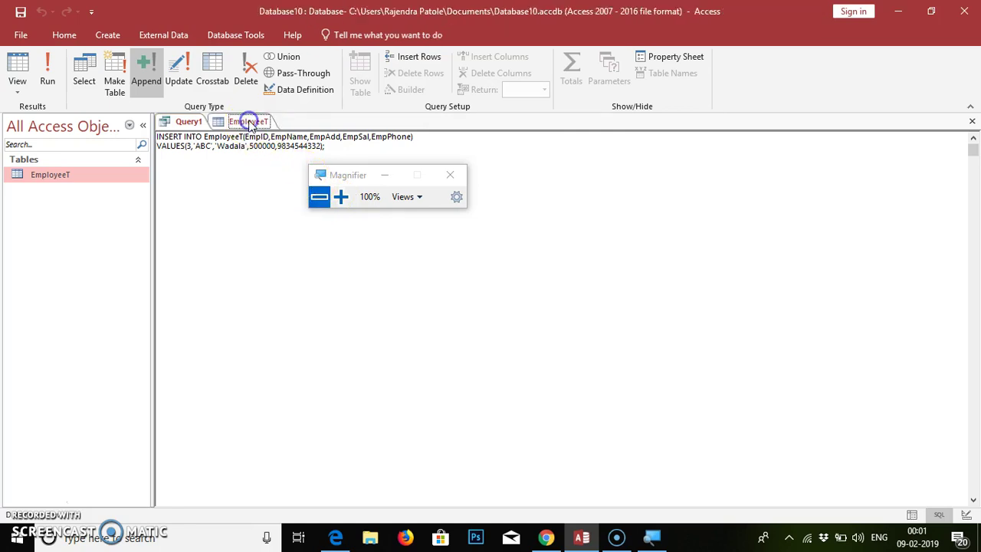
left_click(387, 178)
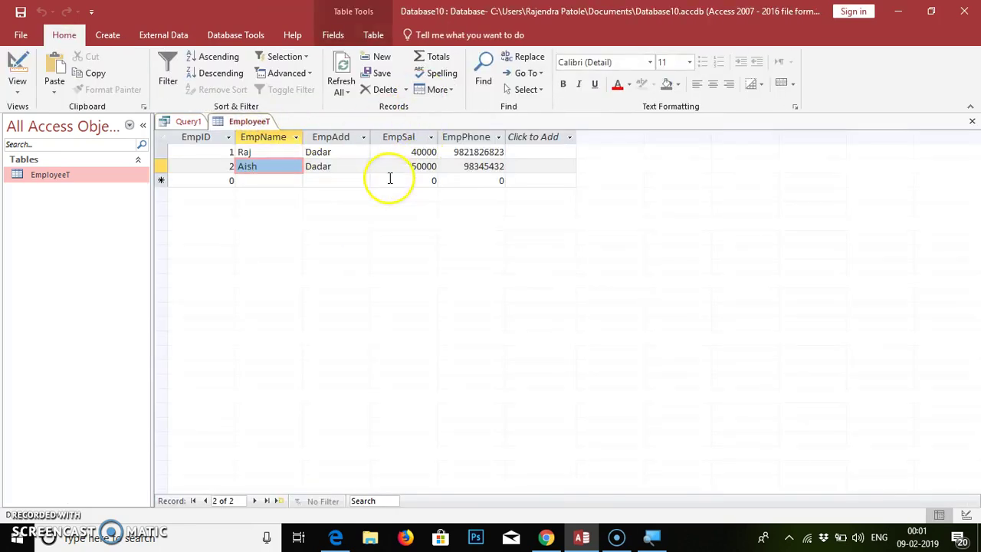
left_click(337, 73)
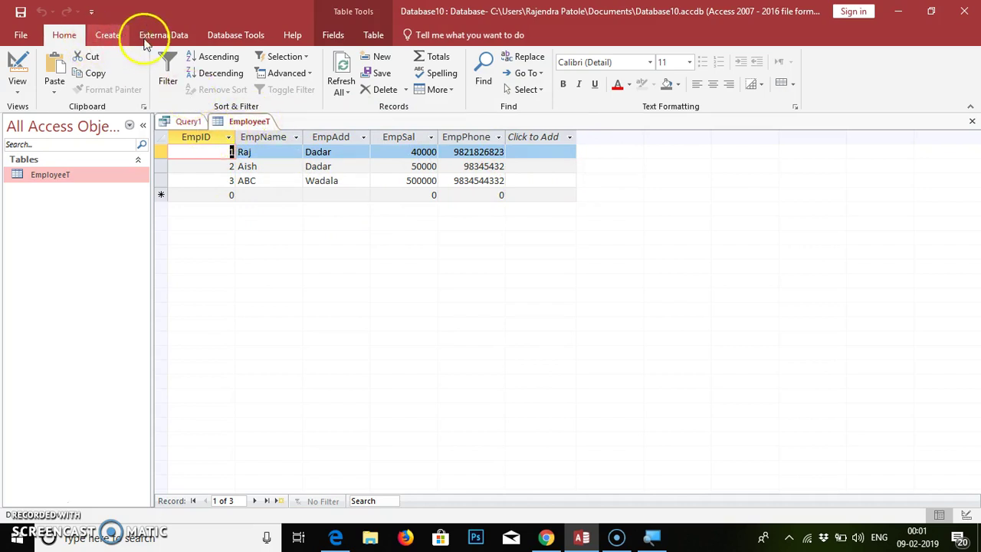
- Create a new query in design view with the EmployeeT table added as its source
left_click(99, 35)
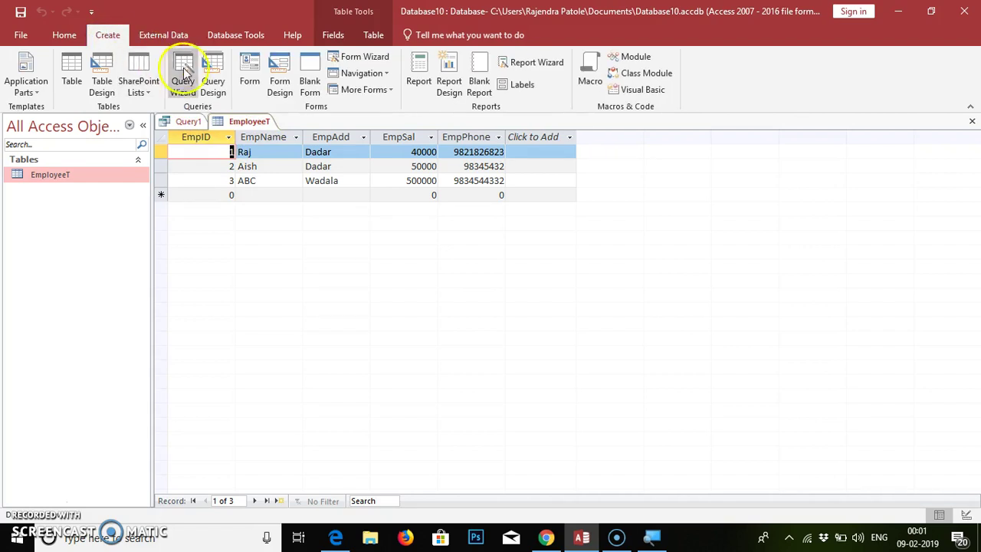
left_click(218, 83)
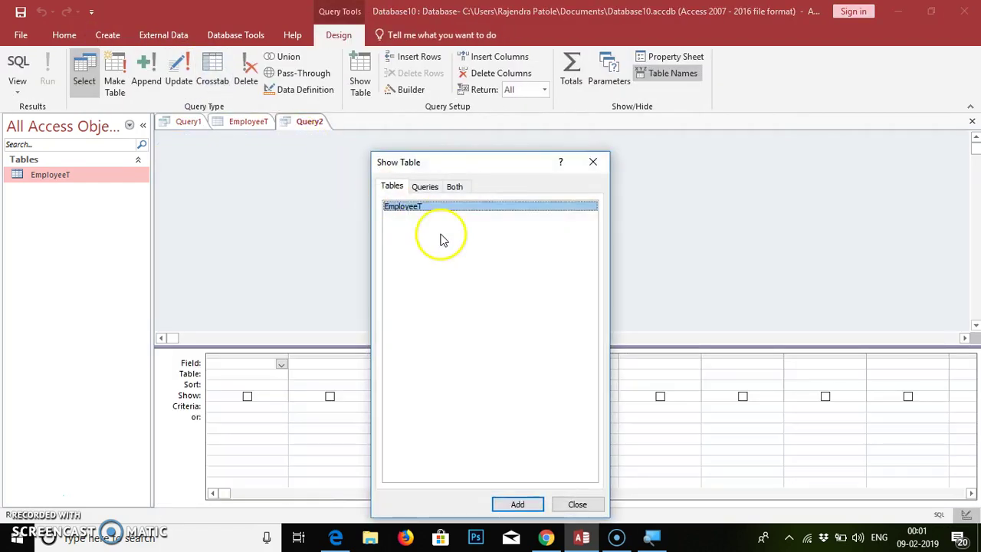
left_click(516, 504)
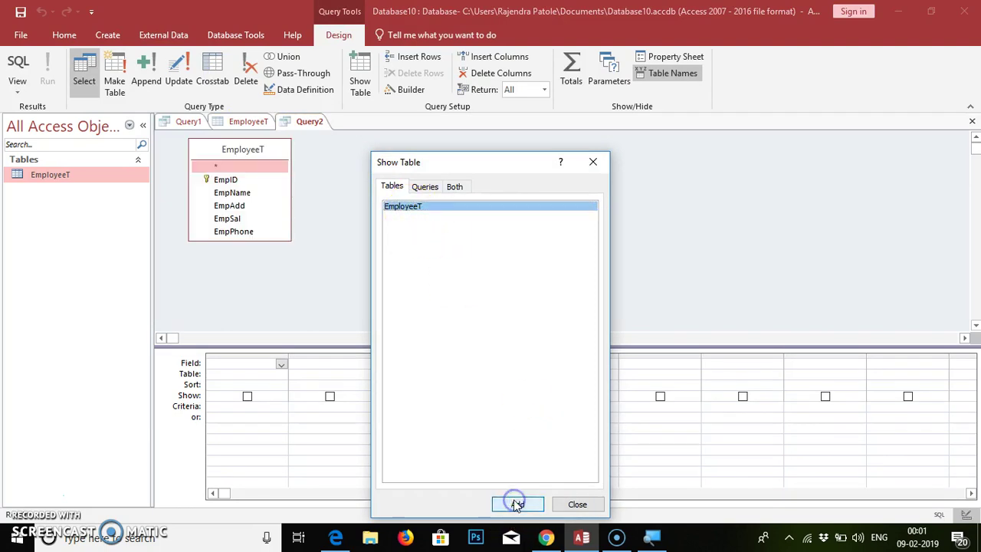
left_click(568, 505)
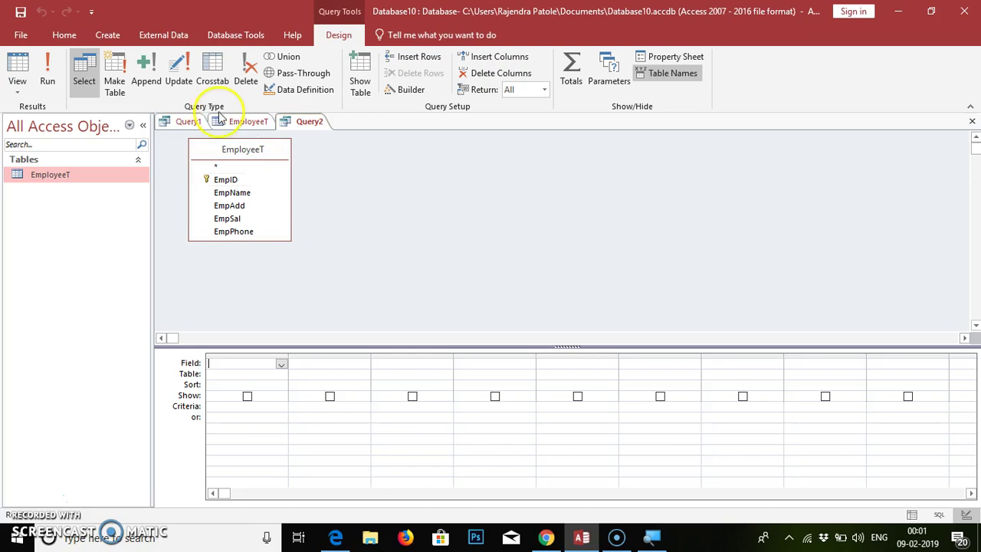
- Turn the new query into an append query targeting the EmployeeT table in the current database
left_click(147, 77)
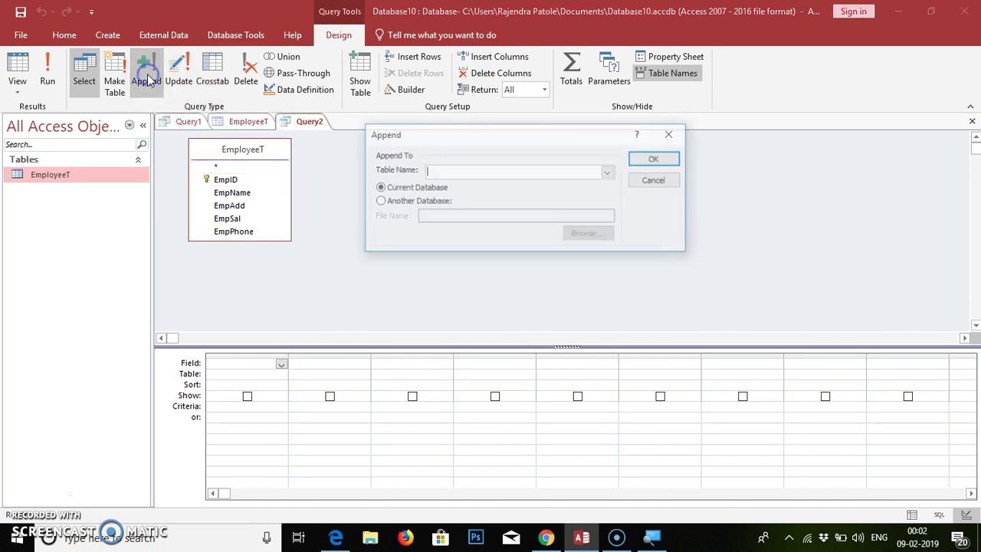
left_click(609, 173)
left_click(490, 187)
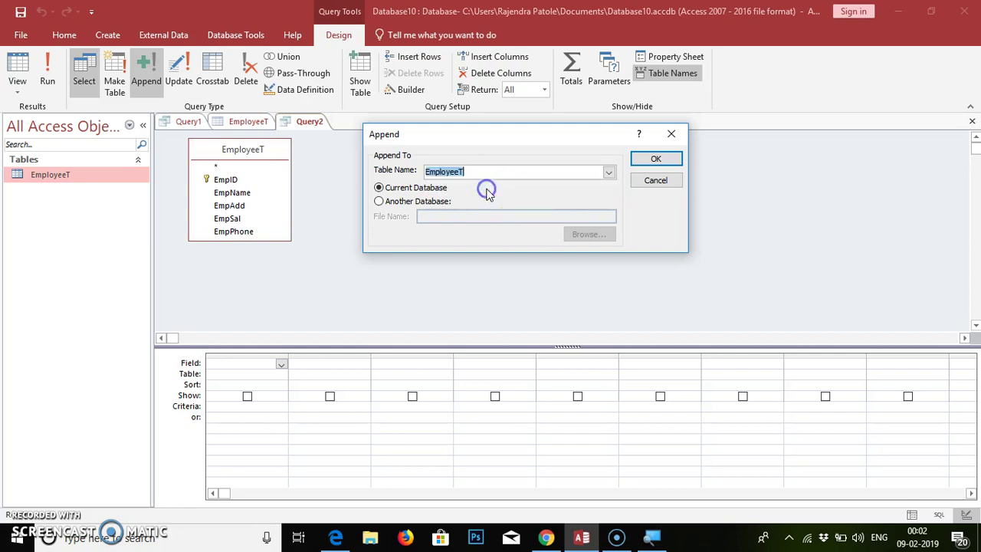
left_click(639, 162)
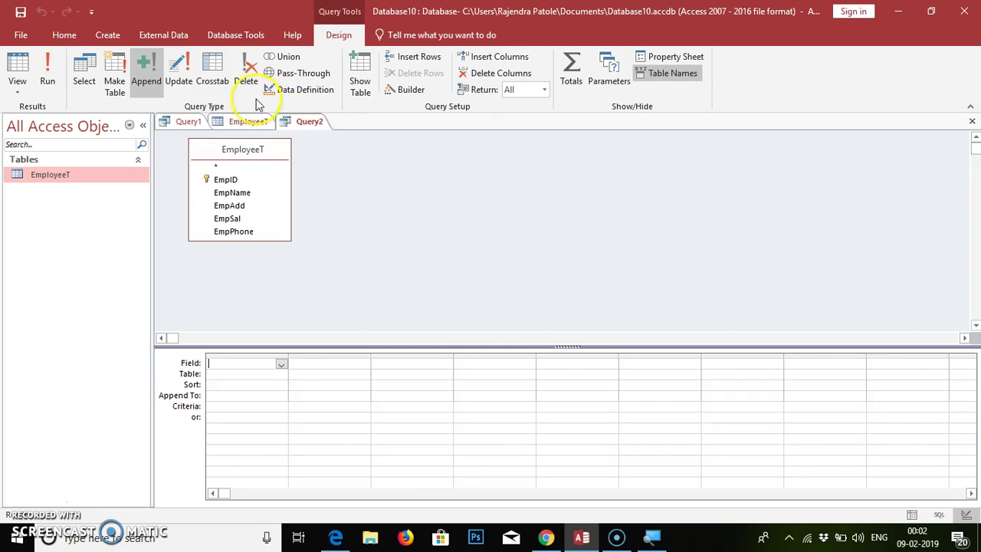
- Show the new query in SQL view, remove its INSERT INTO line and edit the statement to read SELECT * FROM EmployeeT;
left_click(18, 90)
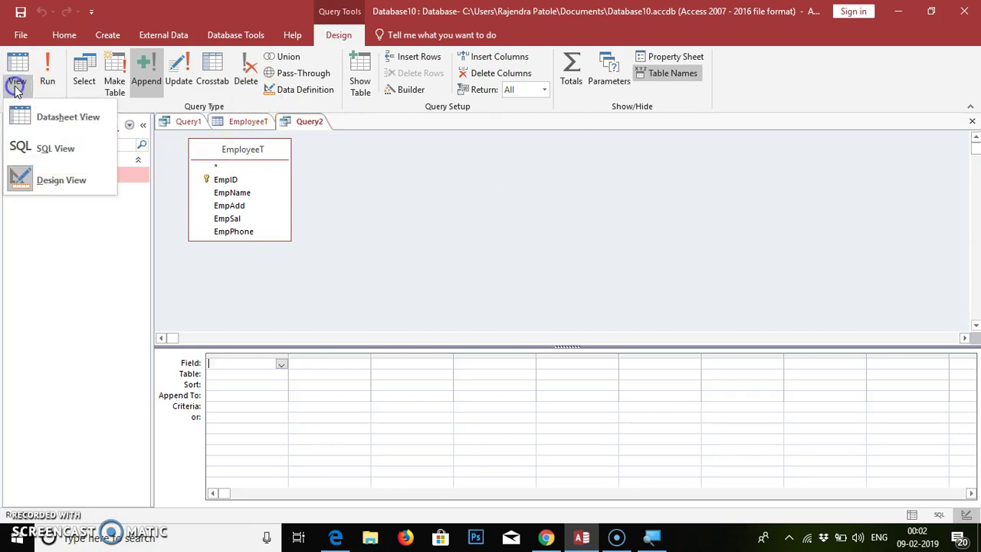
left_click(33, 153)
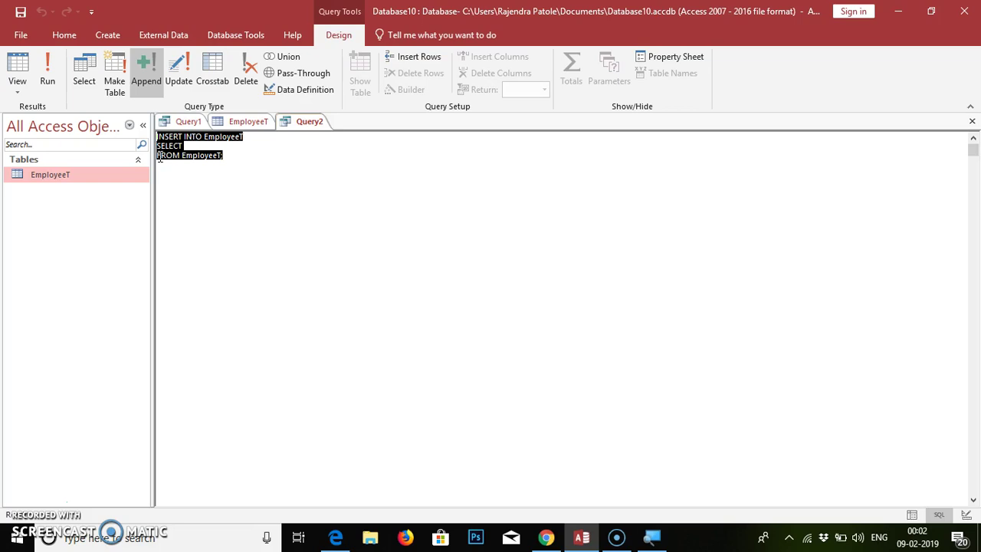
left_click(237, 151)
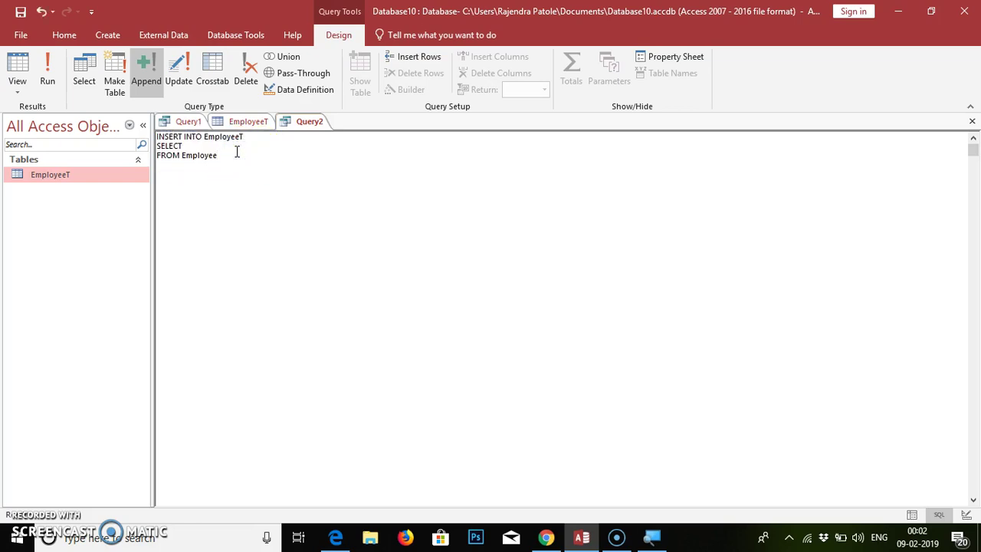
left_click(245, 137)
key("BackSpace")
key("Delete")
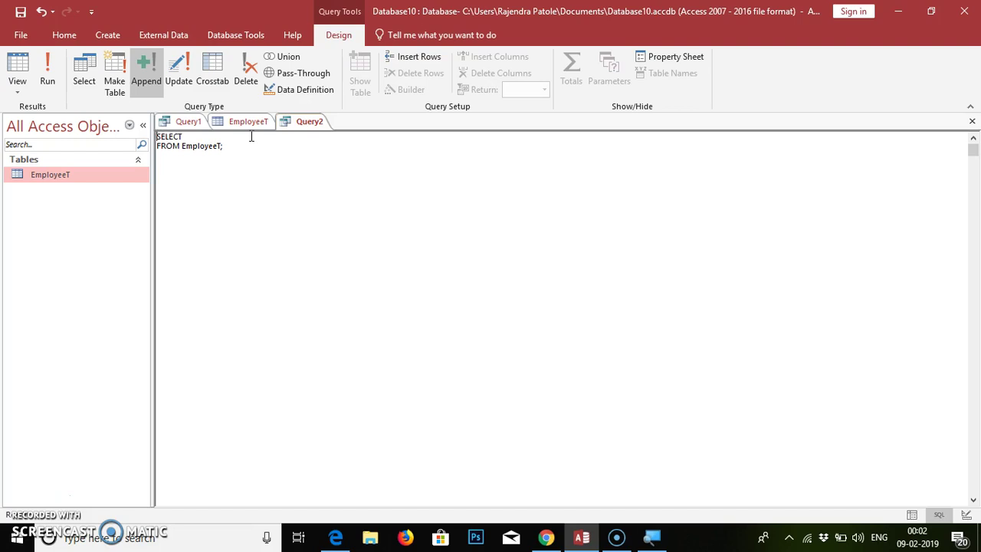
left_click(185, 138)
- Review the magnified SELECT statement and run the query to list all EmployeeT records
left_click(652, 537)
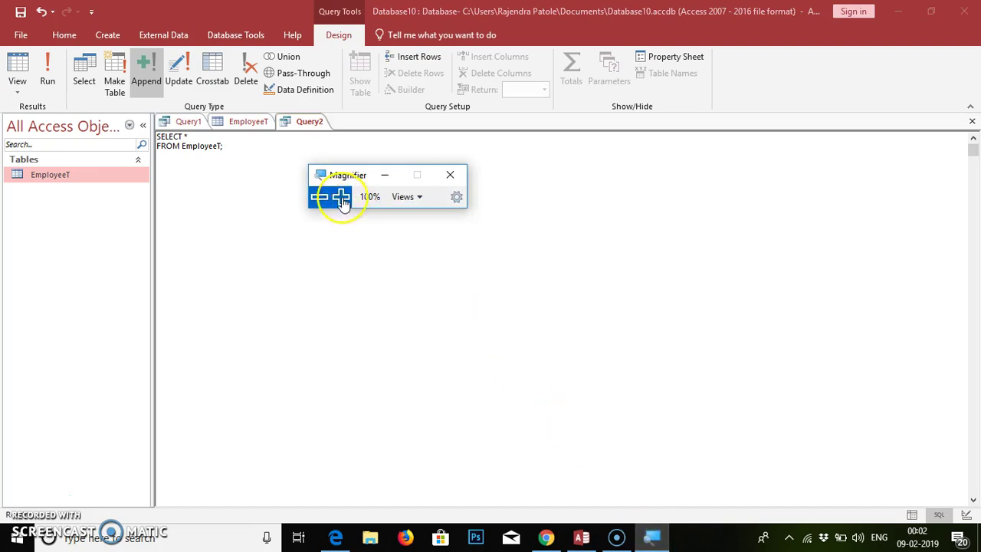
left_click(341, 198)
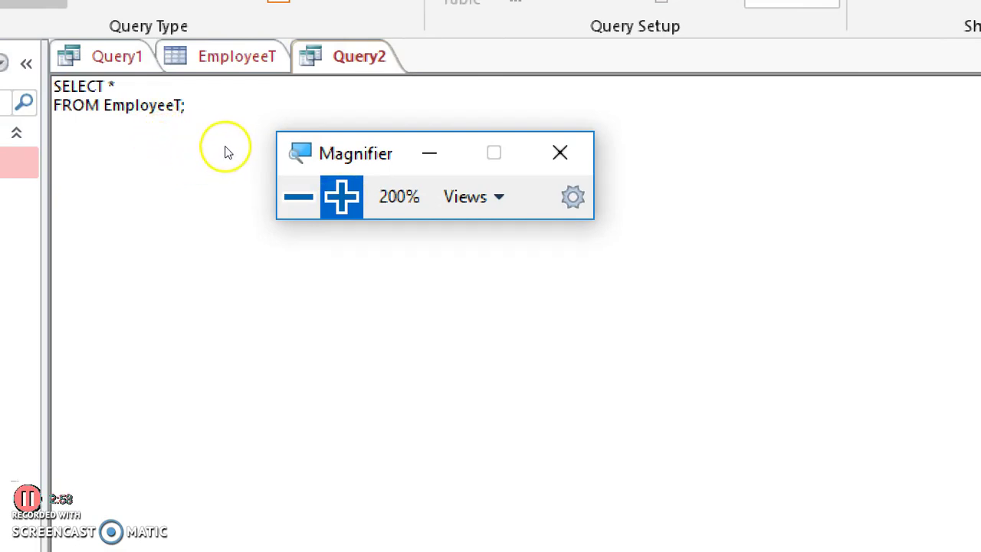
left_click_drag(226, 149, 155, 137)
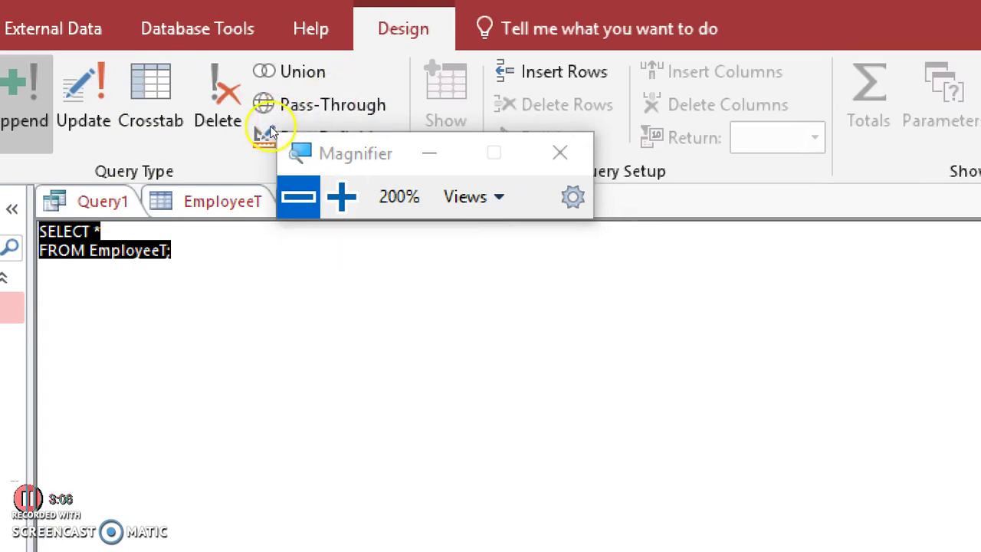
left_click(298, 196)
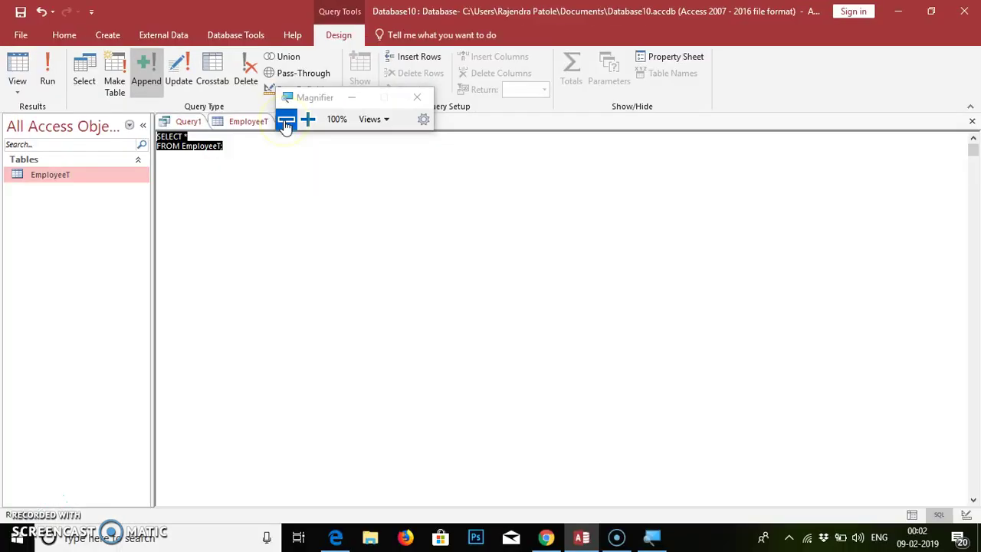
left_click(352, 98)
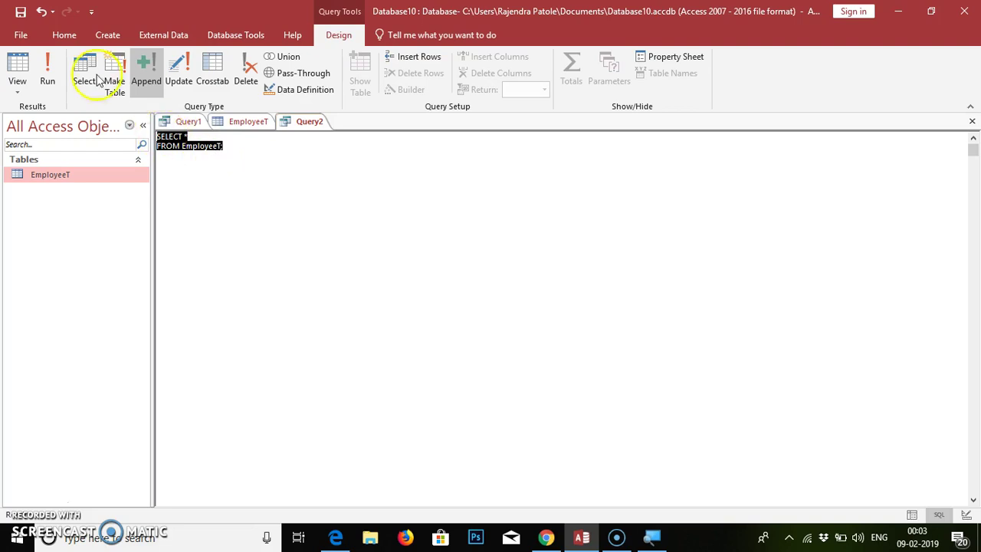
left_click(54, 69)
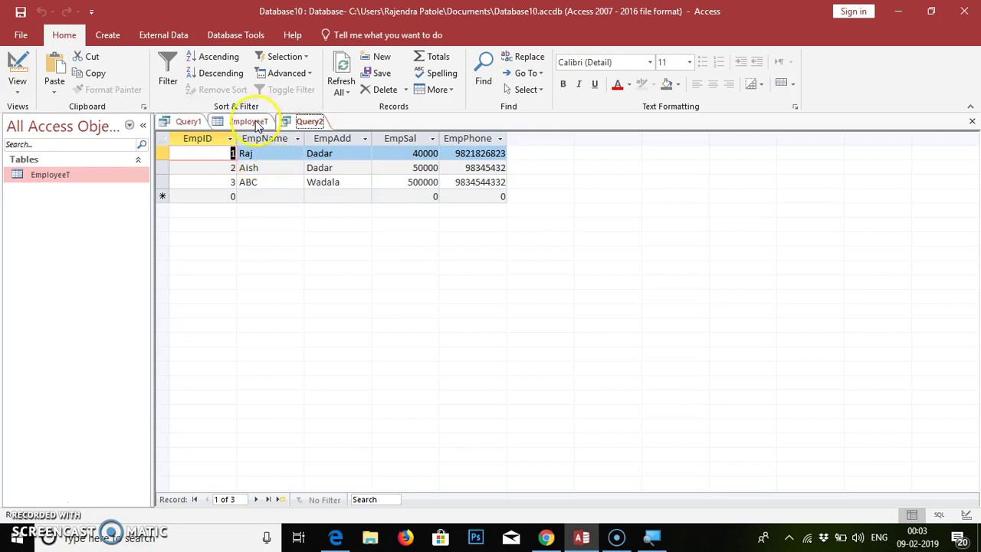
- Review the INSERT statement in Query1, the EmployeeT table and the SELECT results in Query2
left_click(184, 122)
left_click(240, 122)
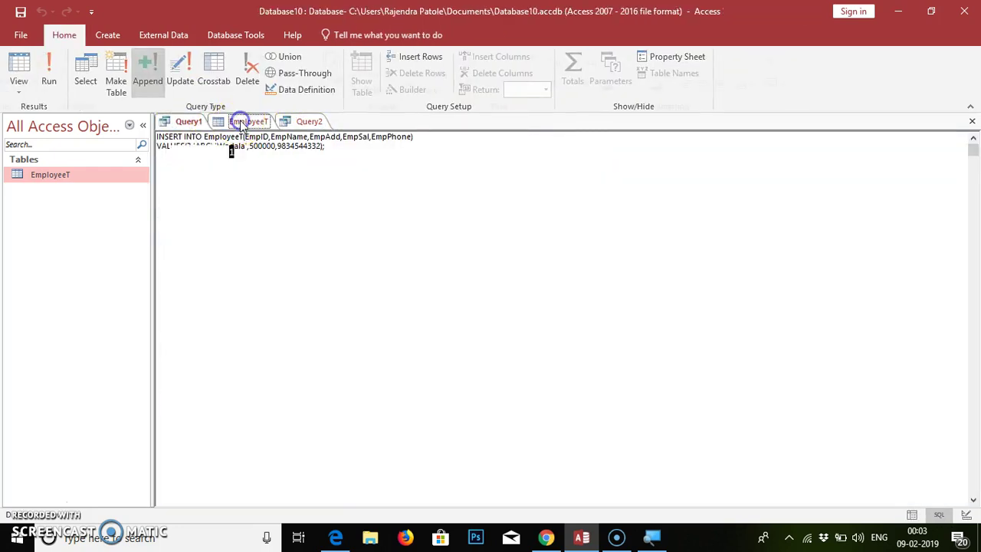
left_click(306, 122)
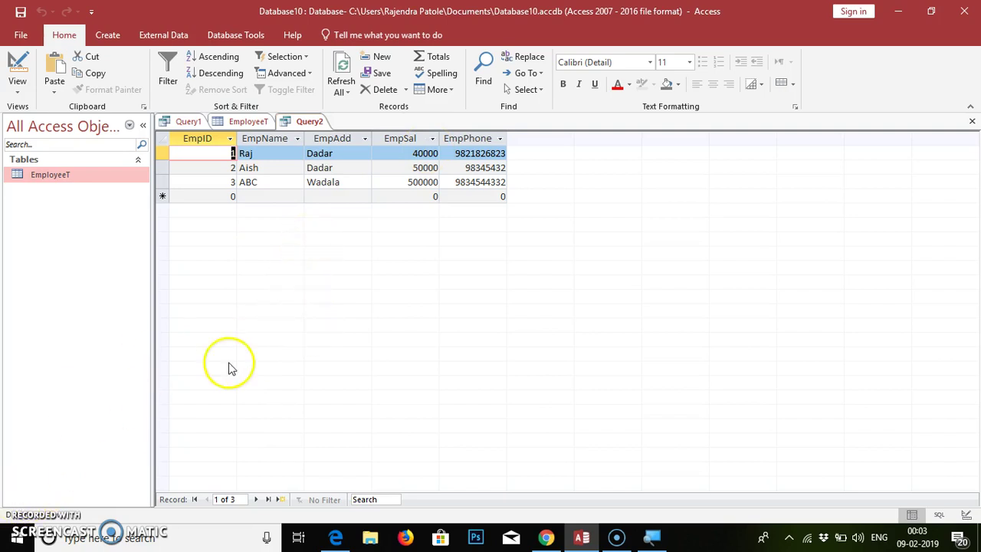
- Create a new table, save it as EmployeeInfo and show it in design view
left_click(106, 34)
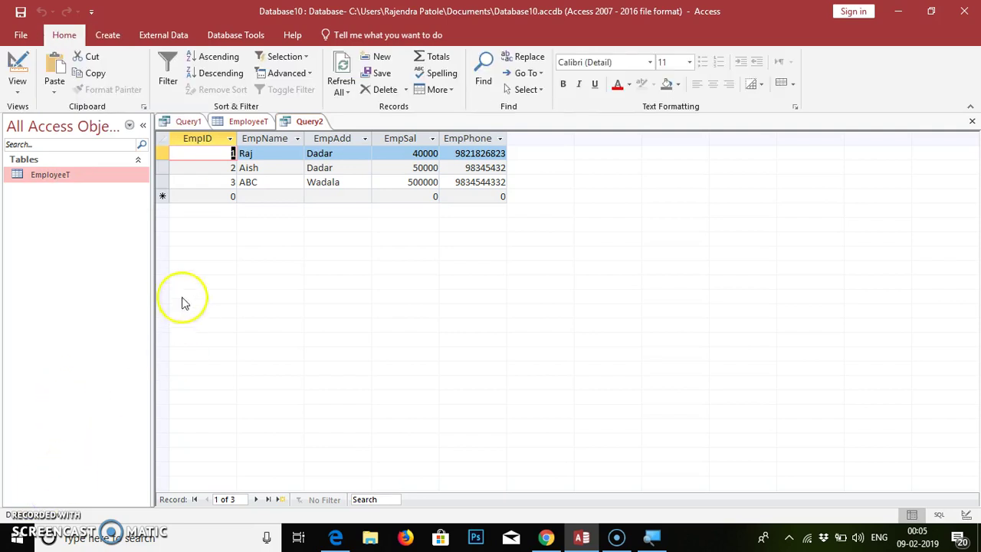
left_click(105, 35)
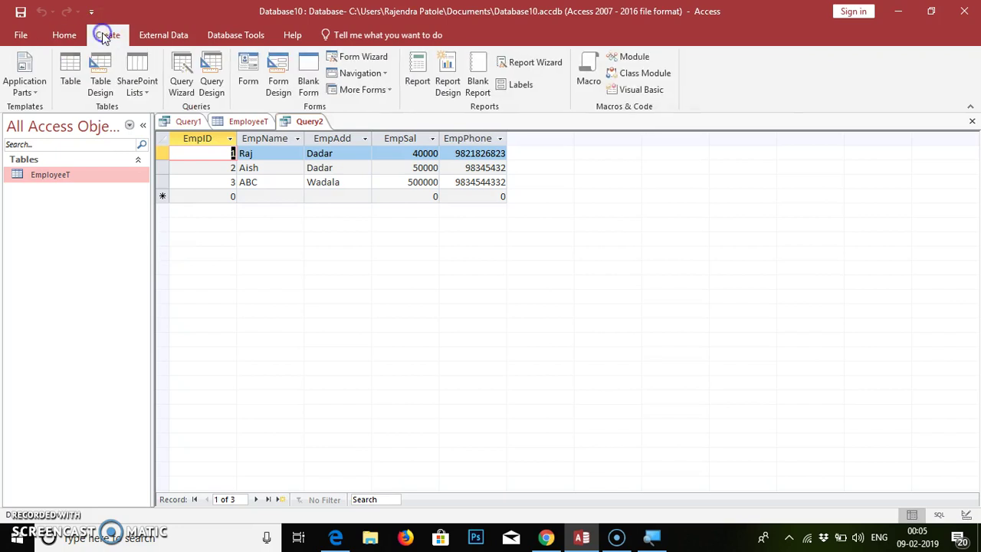
left_click(72, 77)
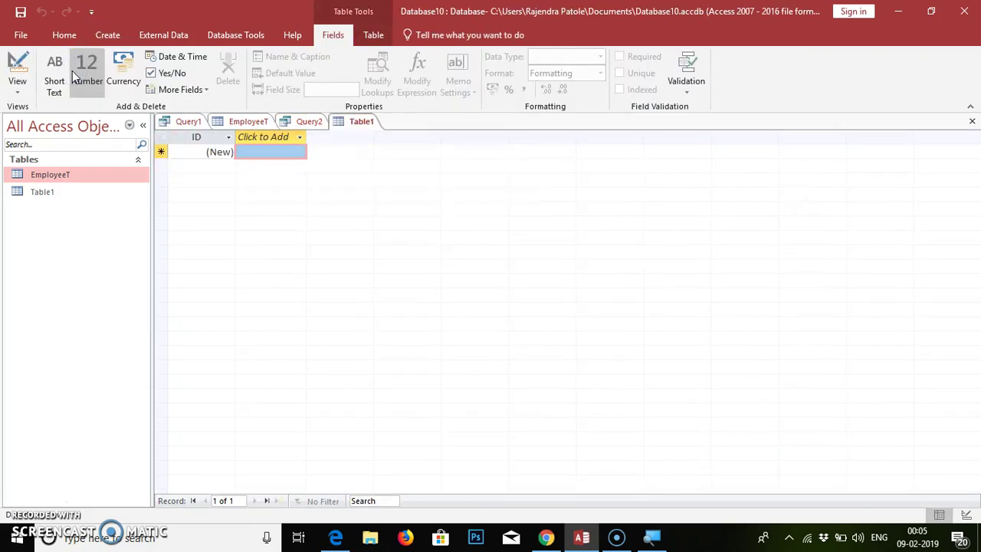
left_click(16, 92)
left_click(37, 149)
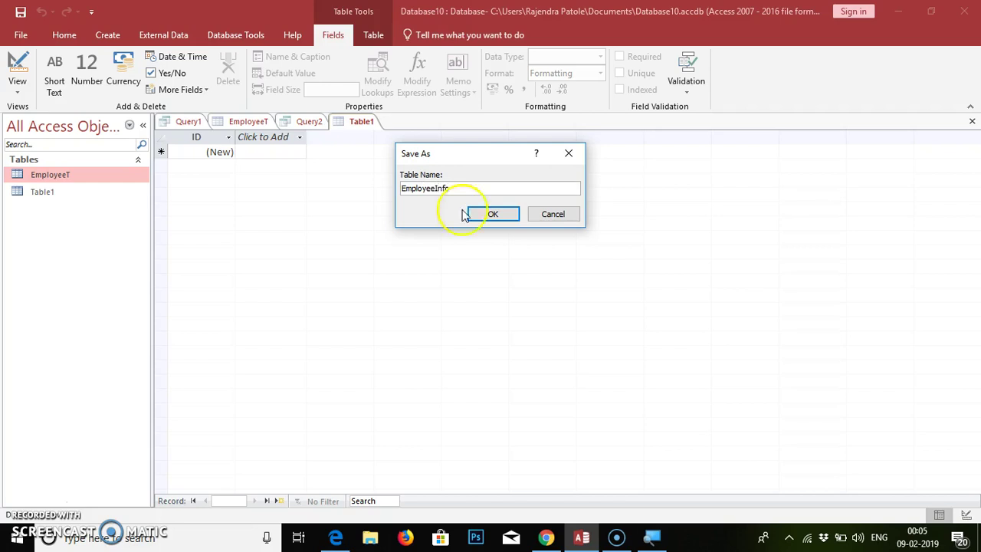
left_click(499, 218)
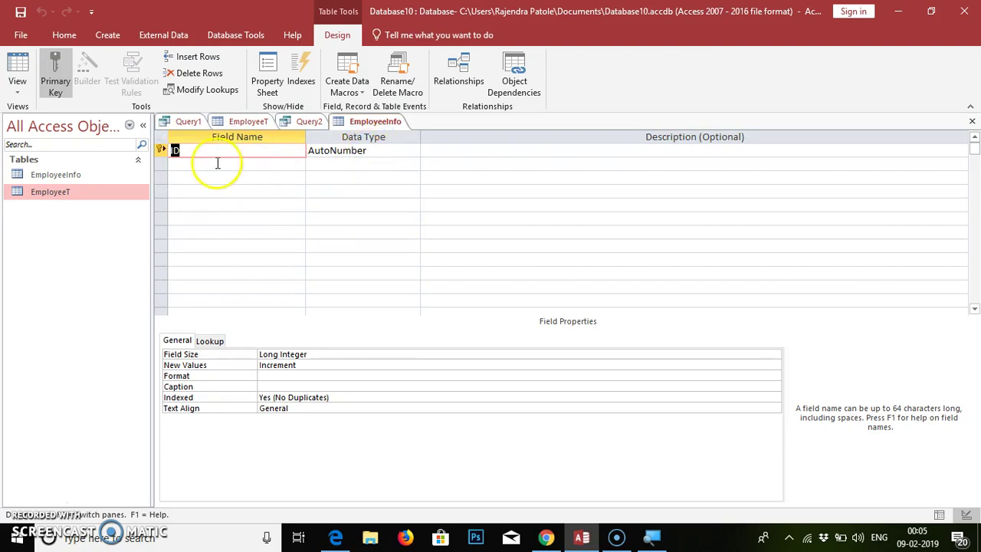
- Add a field named Empphone below ID and set its data type to Large Number
left_click(218, 162)
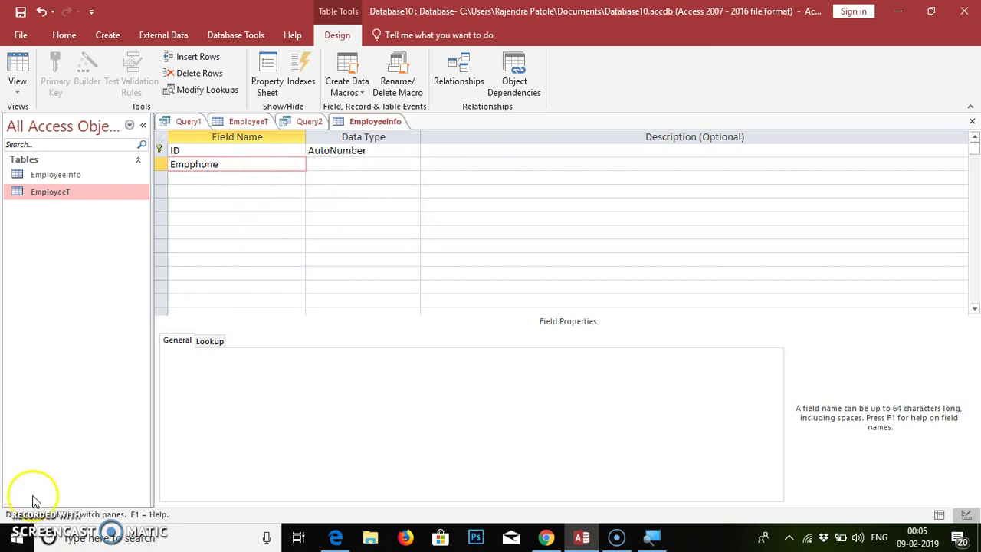
left_click(308, 167)
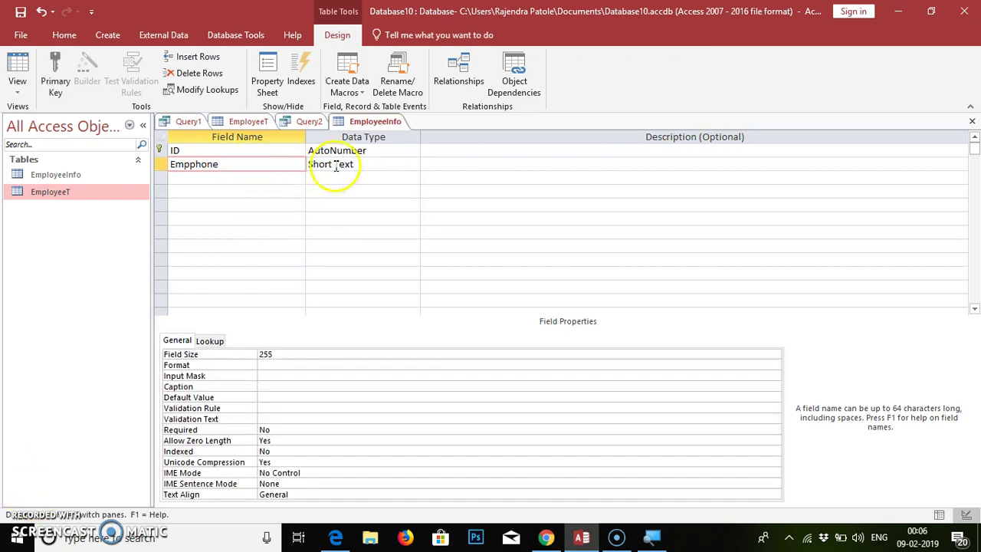
left_click(374, 161)
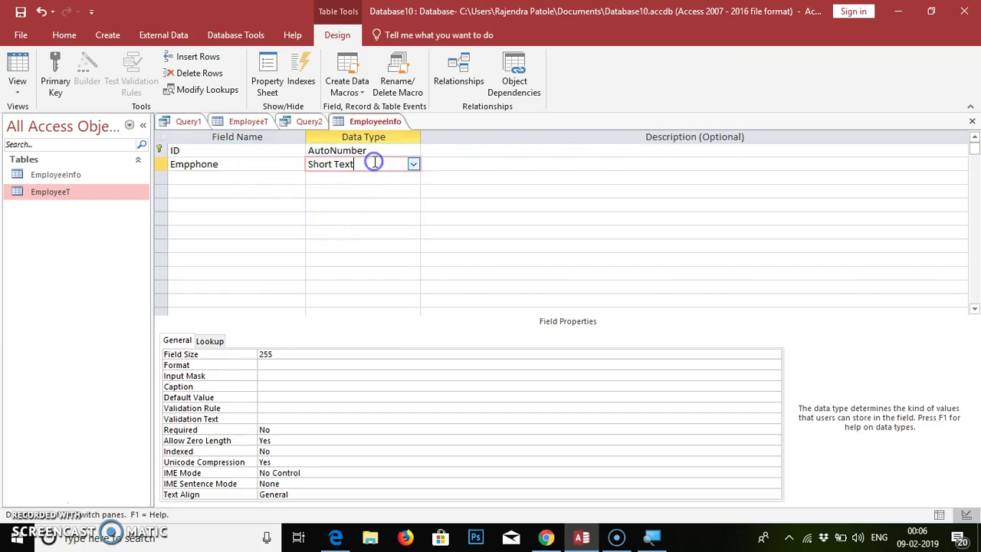
left_click(414, 166)
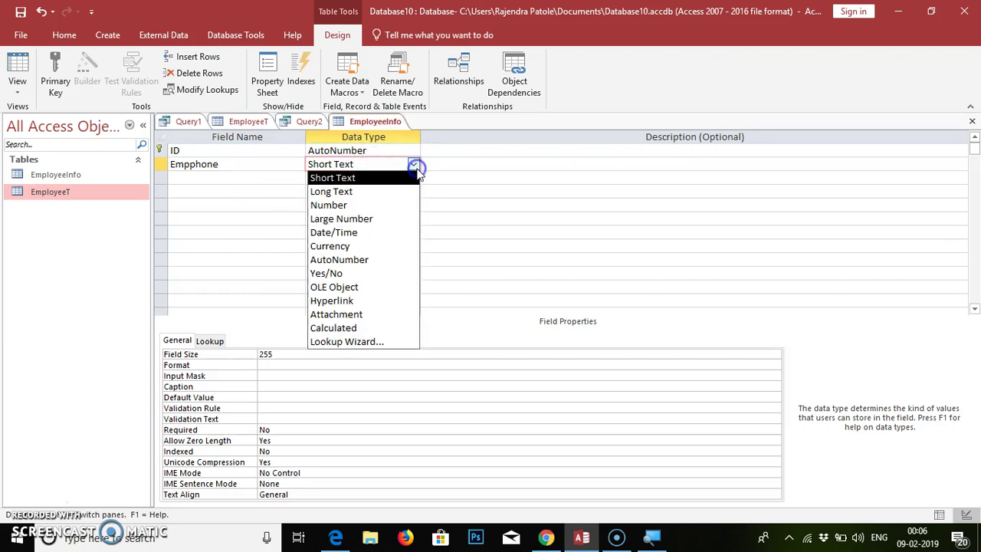
left_click(341, 220)
- Add a field named EmpSal with the Large Number data type and save the EmployeeInfo table
left_click(232, 177)
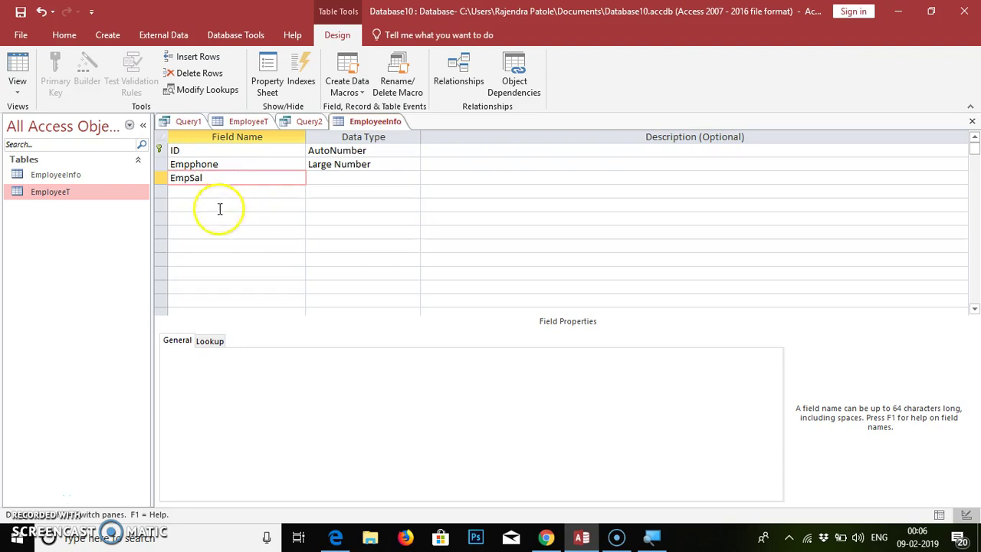
key("Tab")
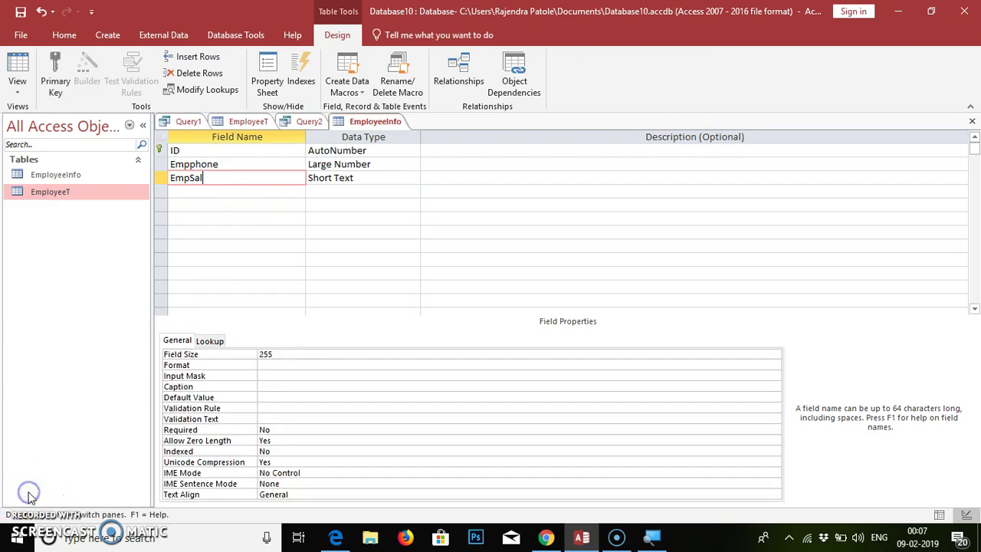
left_click(374, 178)
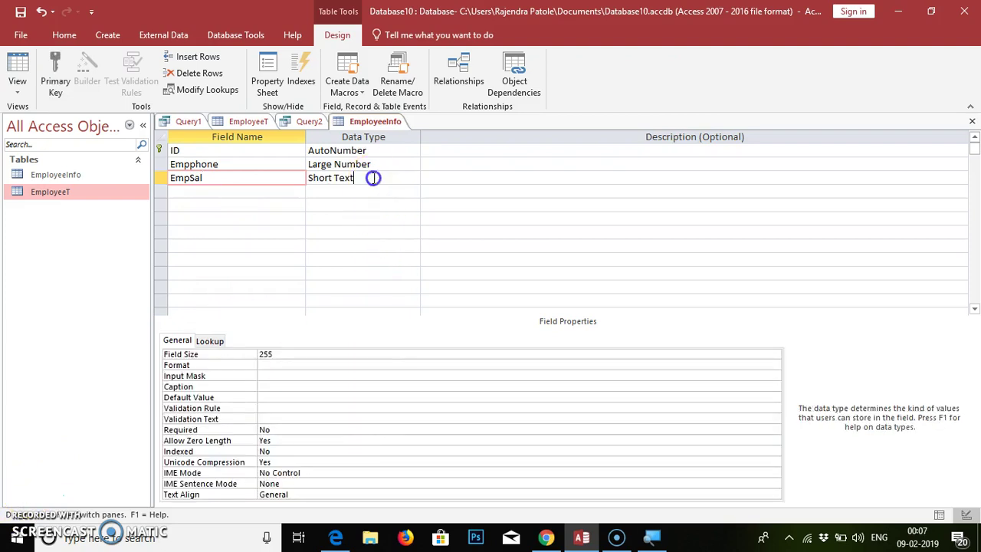
left_click(412, 178)
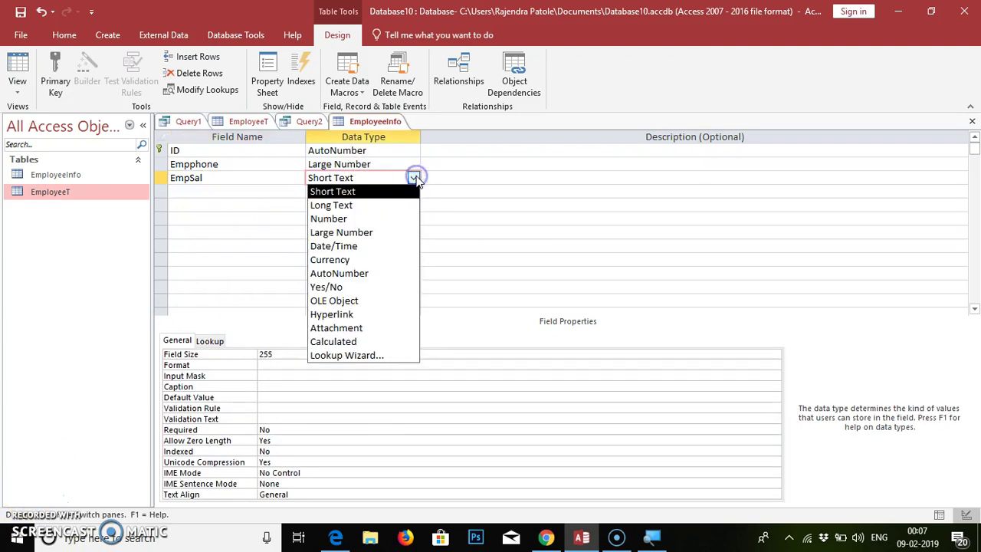
left_click(353, 232)
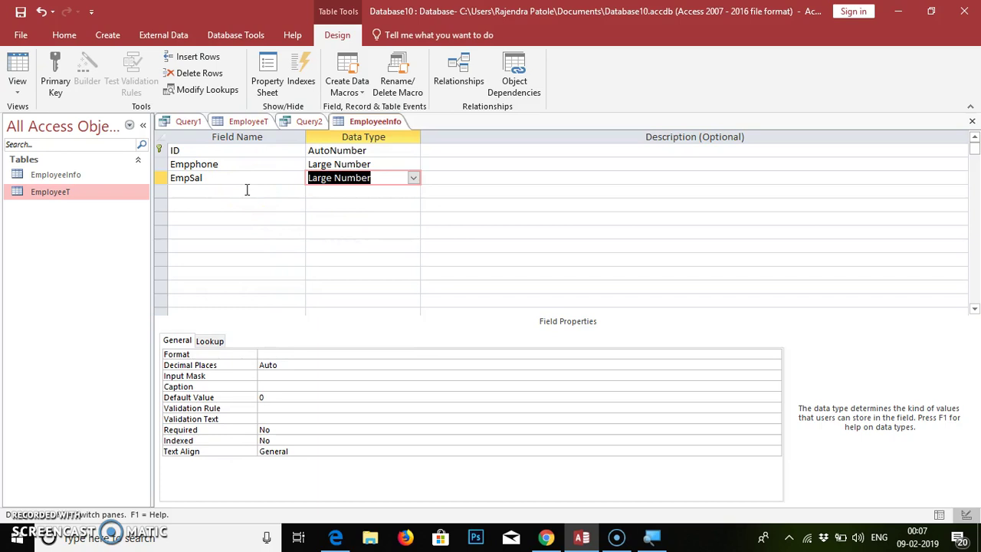
left_click(317, 205)
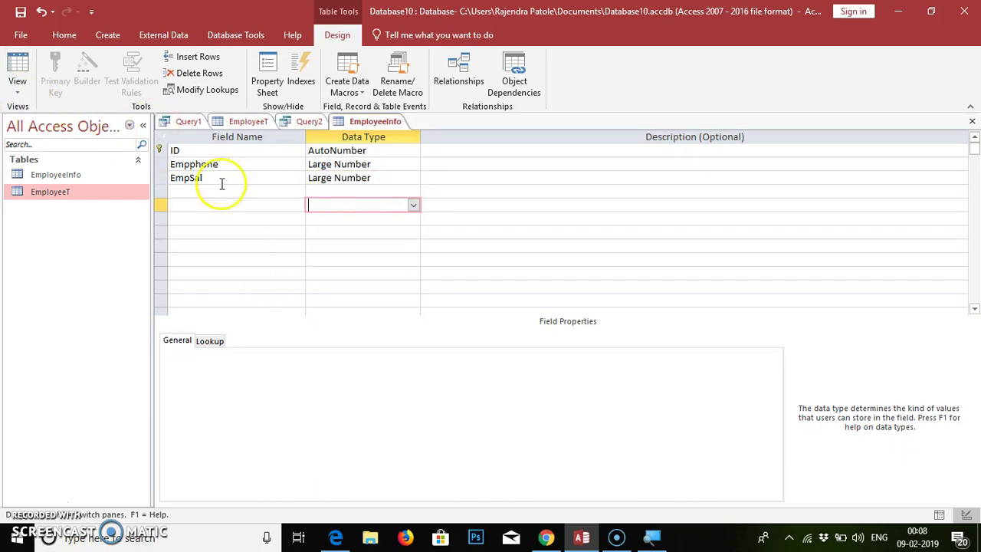
left_click(21, 12)
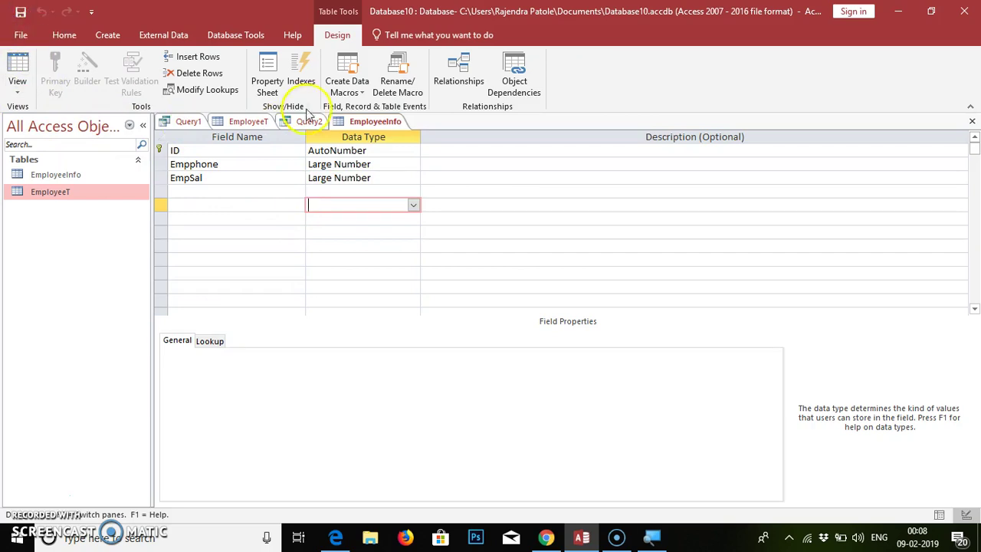
- Start the Lookup Wizard for the Empphone field, getting its values from another table or query
left_click(383, 179)
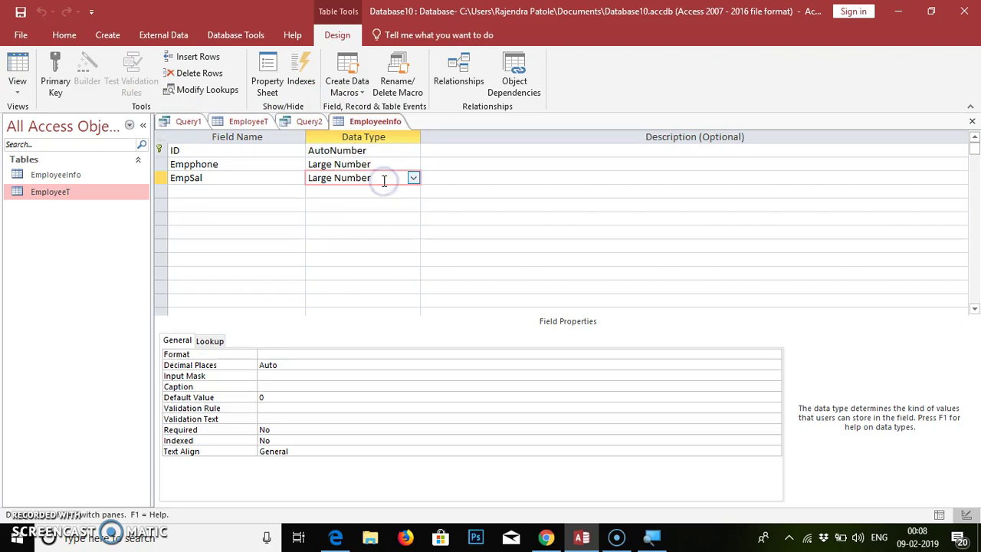
left_click(392, 164)
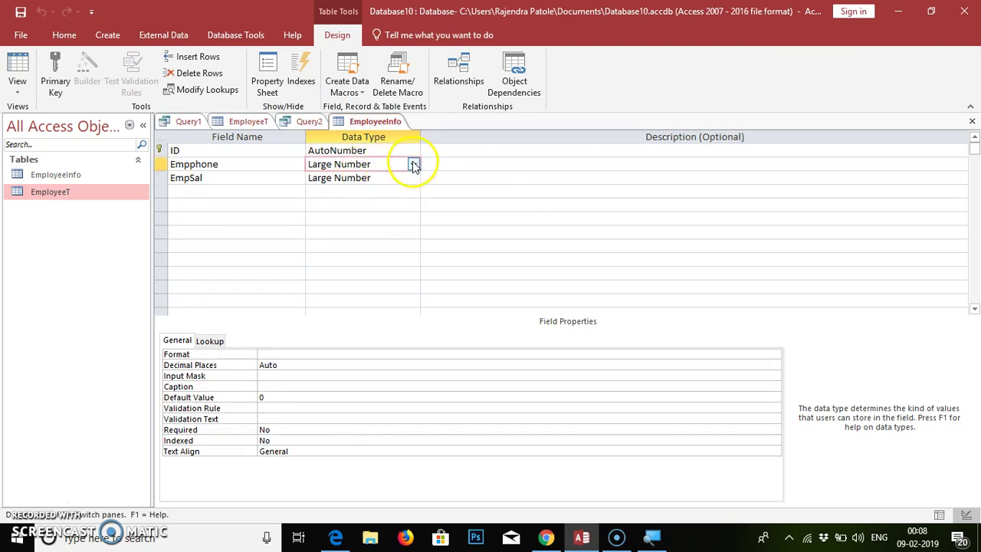
left_click(413, 164)
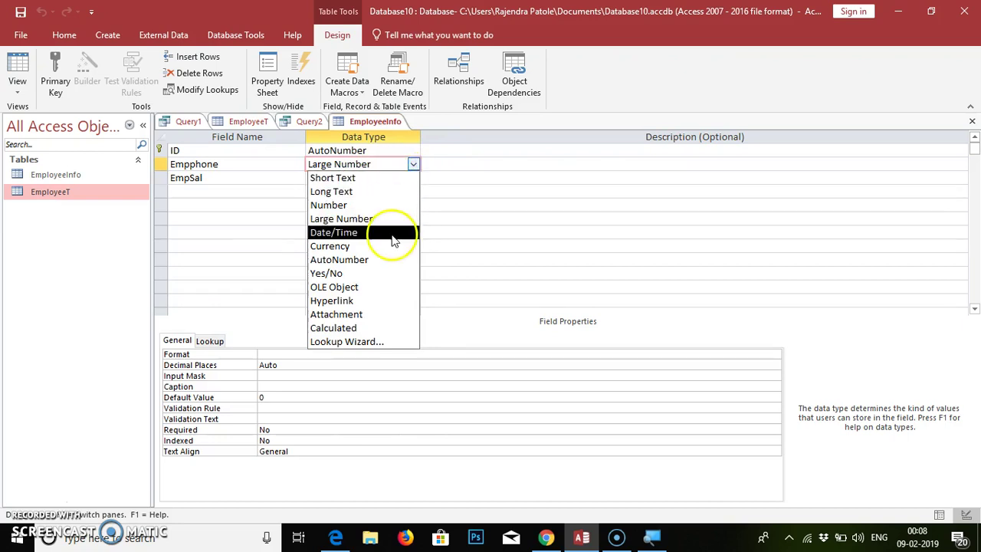
left_click(368, 343)
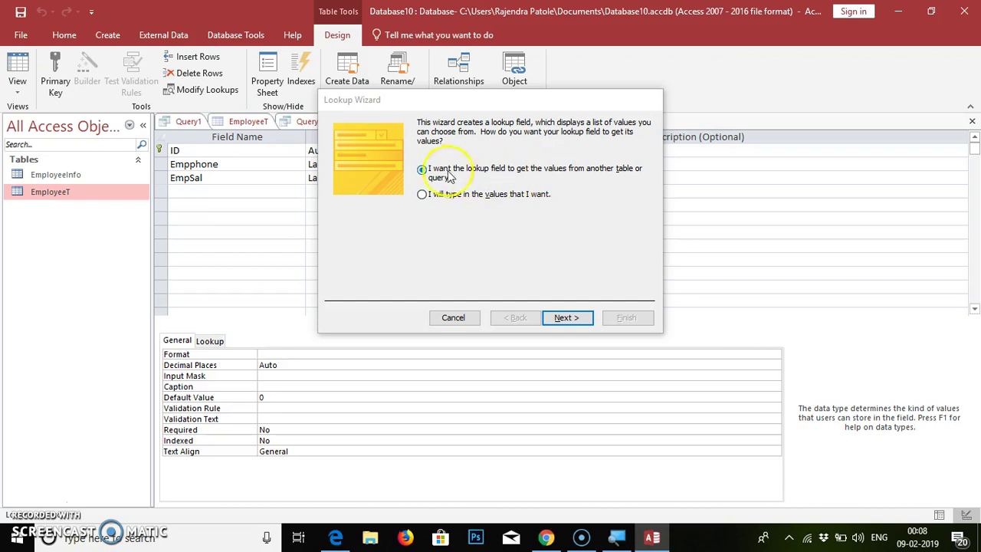
left_click(562, 320)
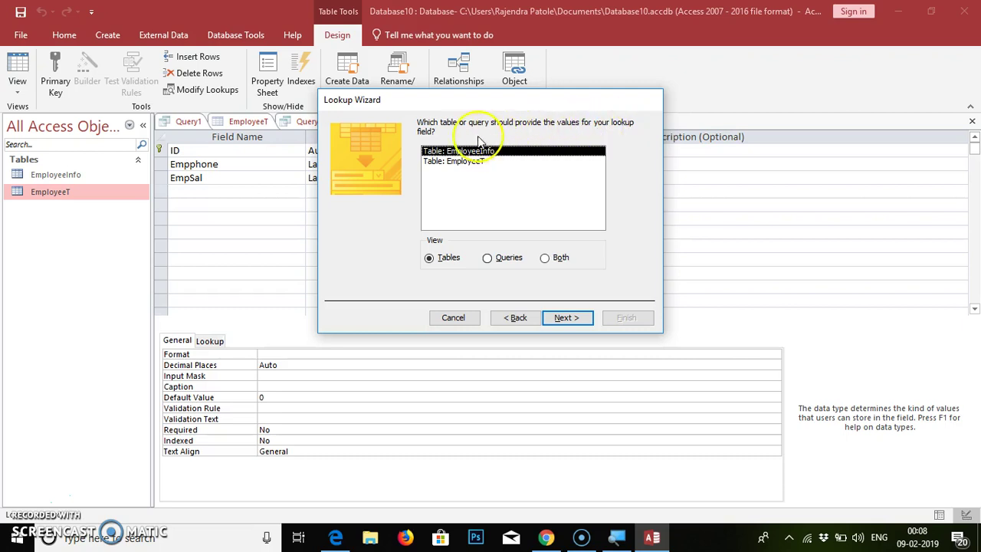
- Choose the EmployeeT table as the lookup source and include its EmpPhone field
left_click_drag(399, 102, 507, 103)
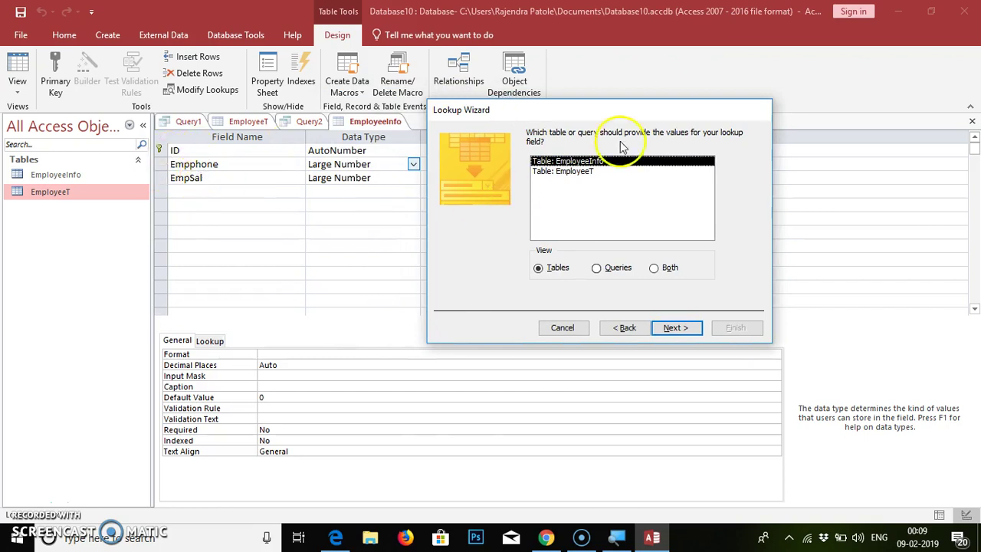
left_click(567, 172)
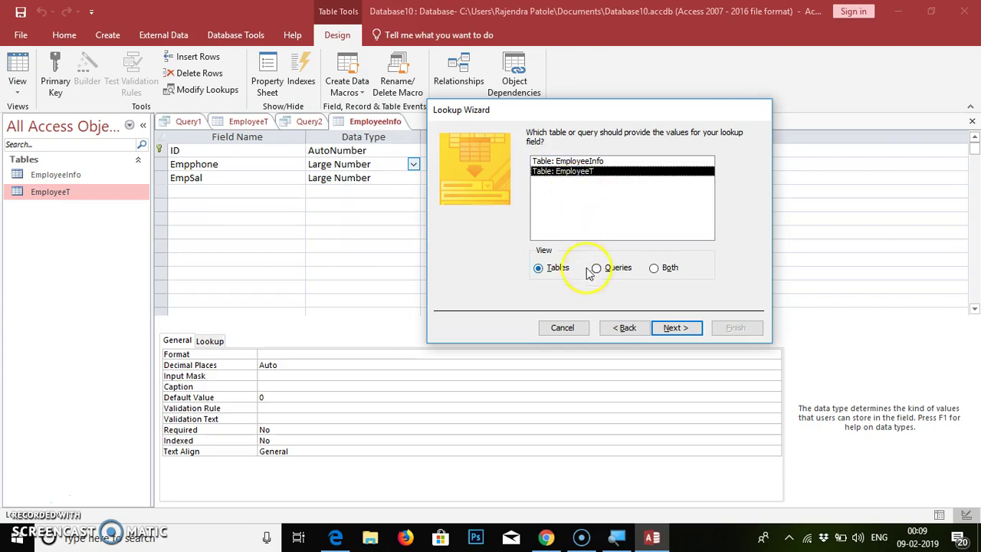
left_click(675, 328)
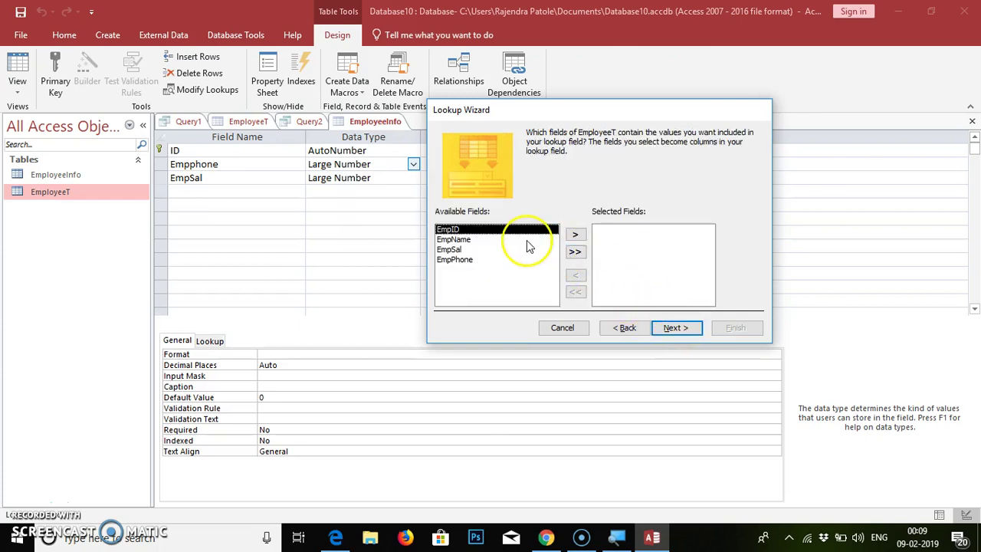
left_click(464, 262)
left_click(576, 233)
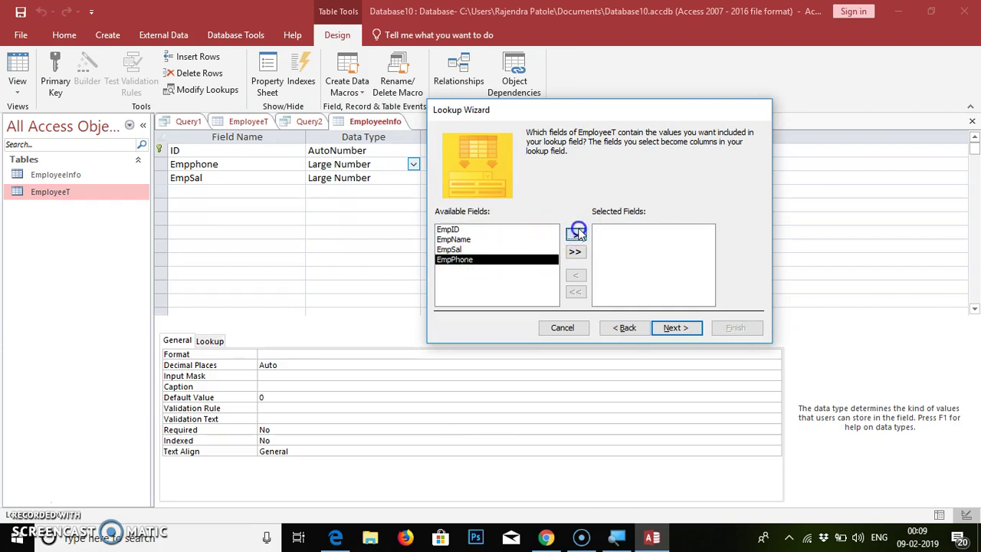
left_click(673, 328)
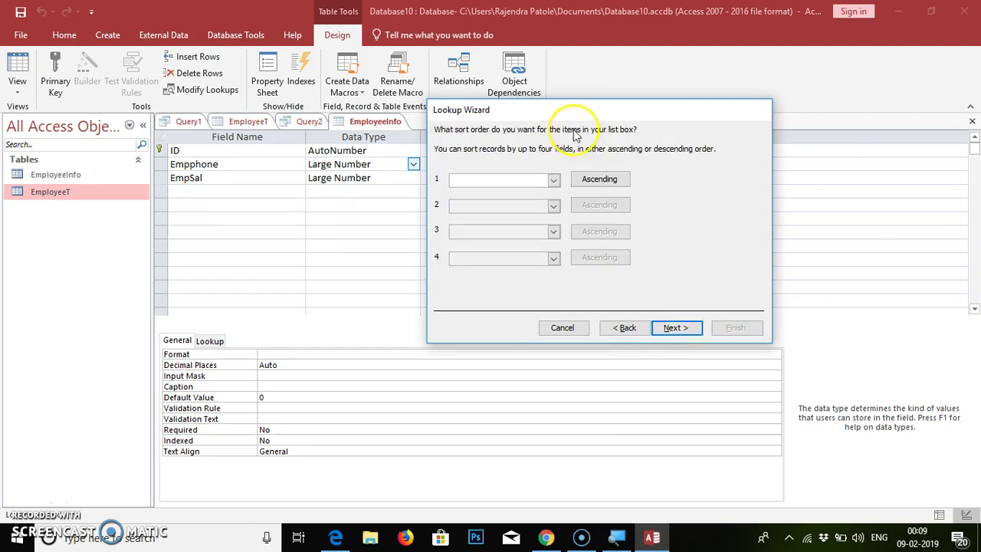
- Finish the Empphone lookup with no sort order, the key column hidden and the label Empphone
left_click(554, 181)
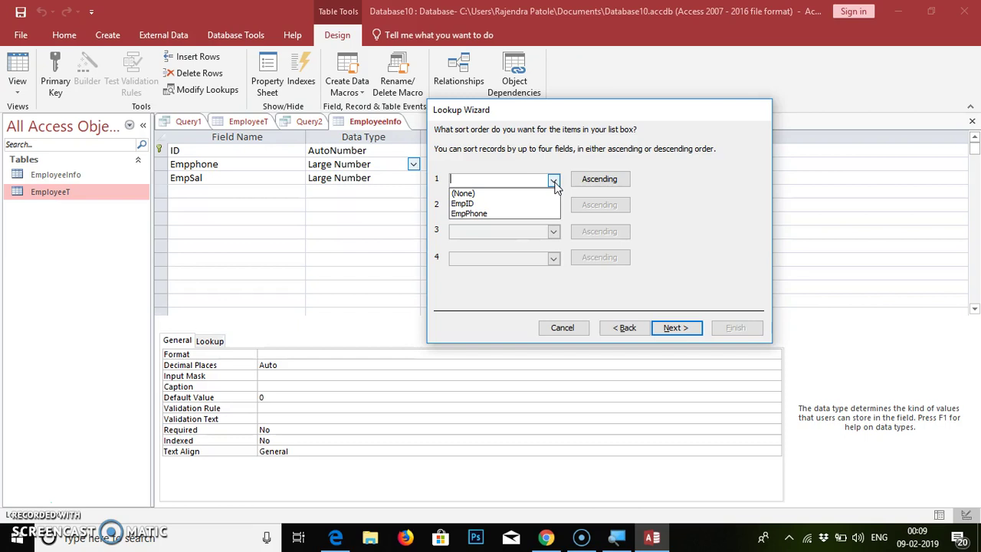
left_click(502, 206)
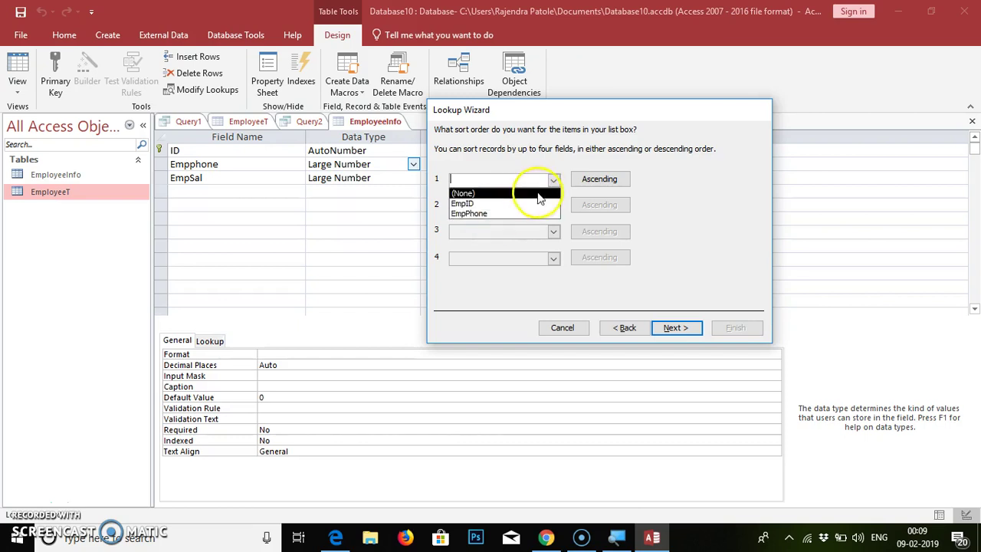
left_click(687, 207)
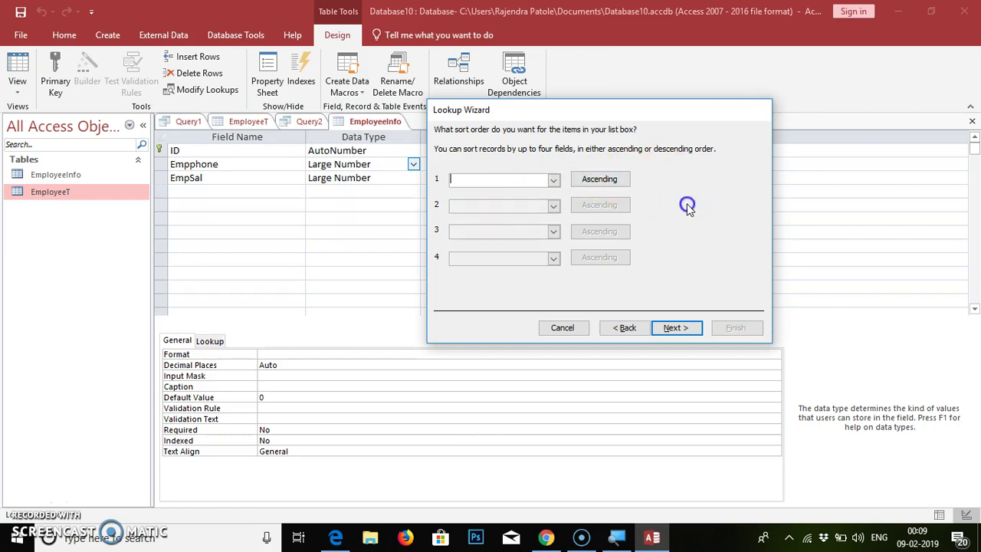
left_click(671, 329)
left_click(679, 328)
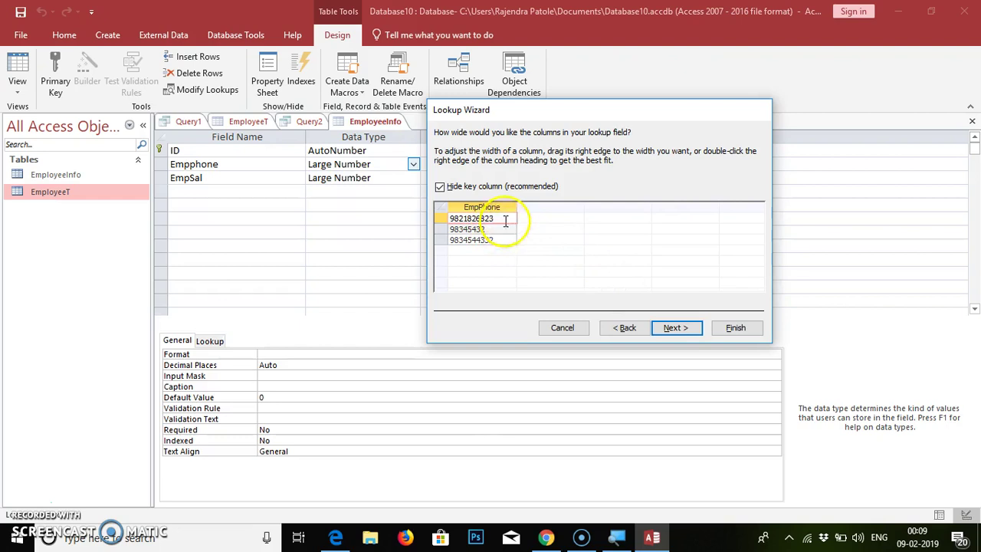
left_click(672, 328)
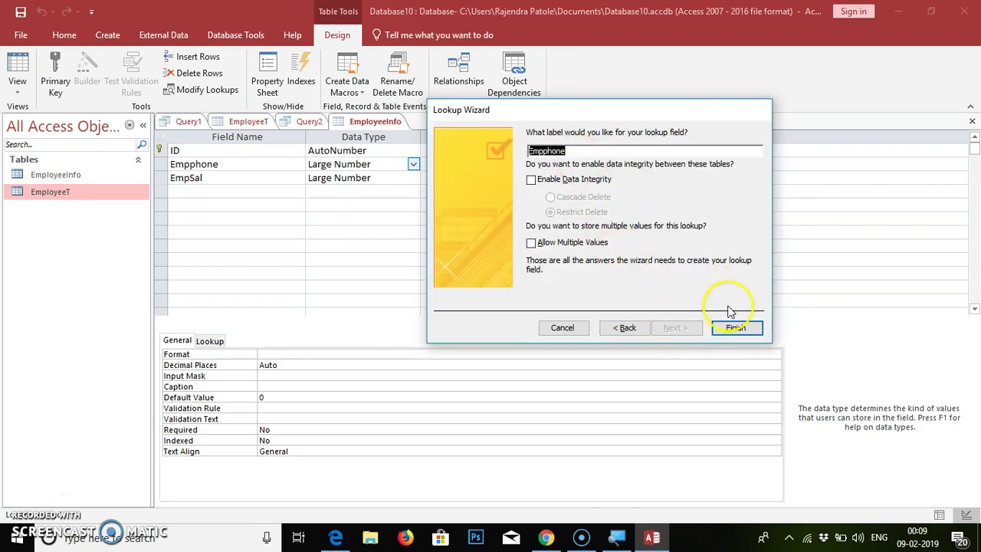
left_click(736, 328)
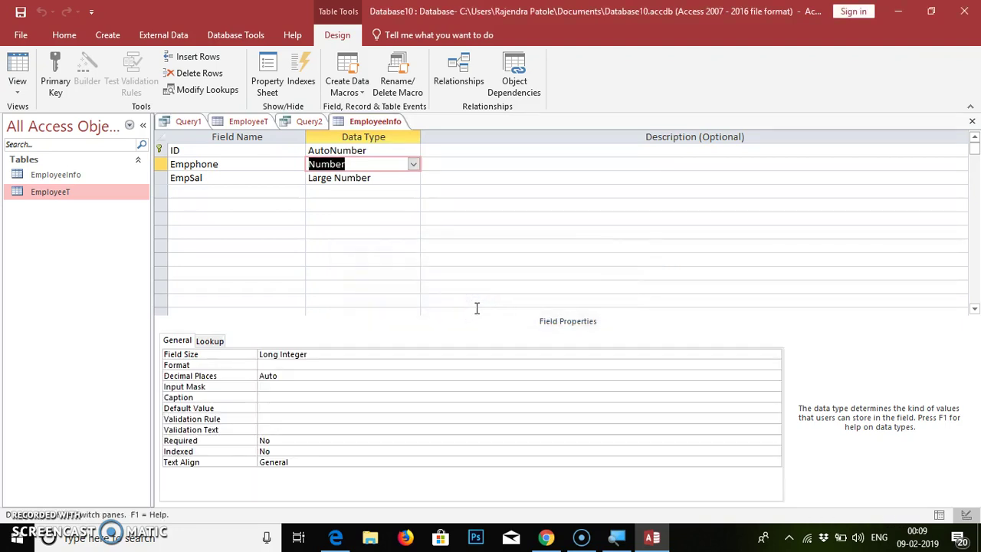
- Start the Lookup Wizard for the EmpSal field, getting its values from another table or query
left_click(383, 184)
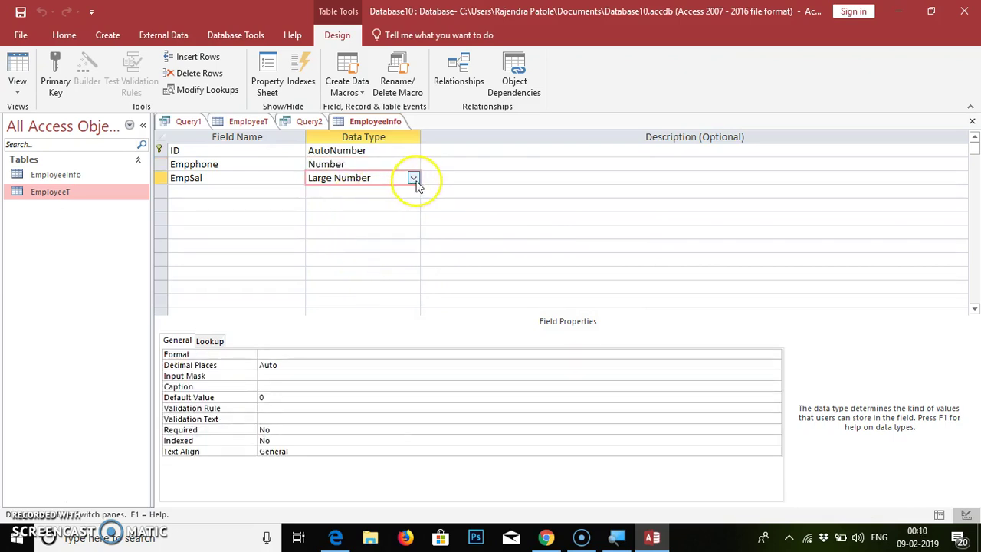
left_click(413, 180)
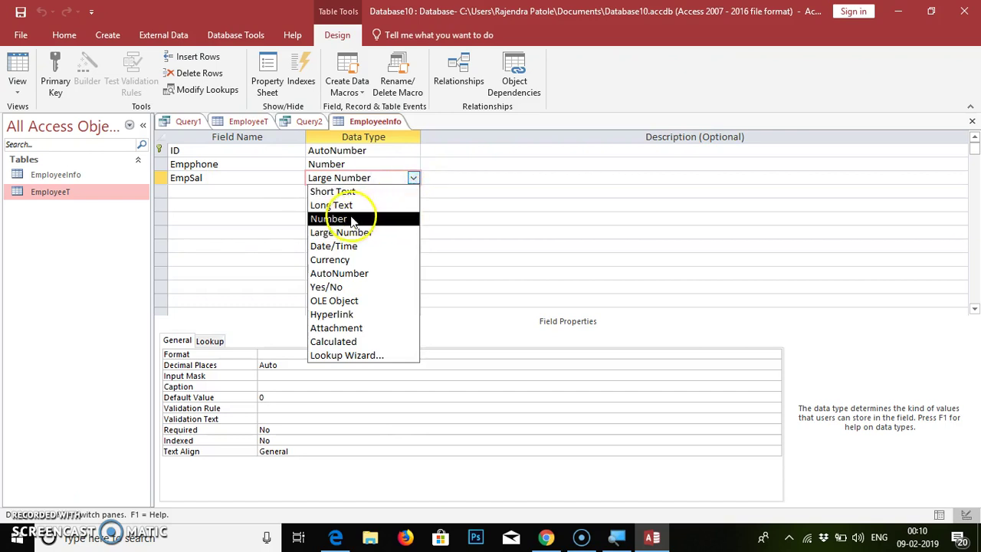
left_click(346, 356)
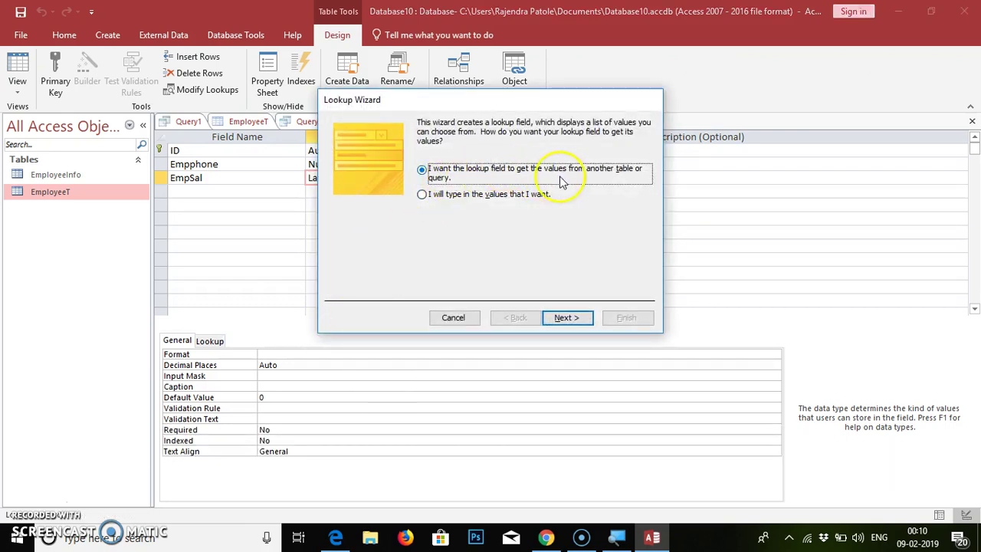
left_click(566, 318)
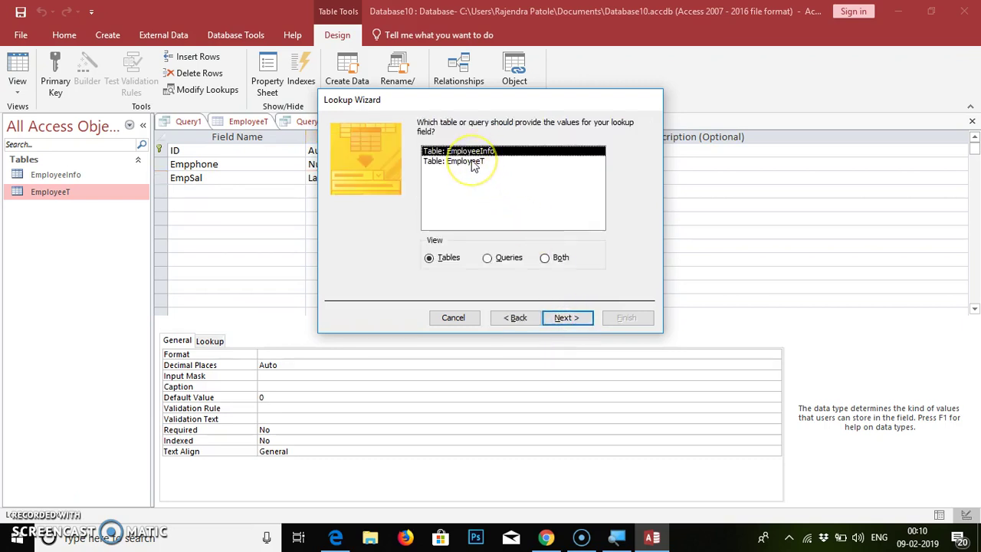
- Choose the EmployeeT table as the lookup source and include its EmpSal field
left_click(473, 162)
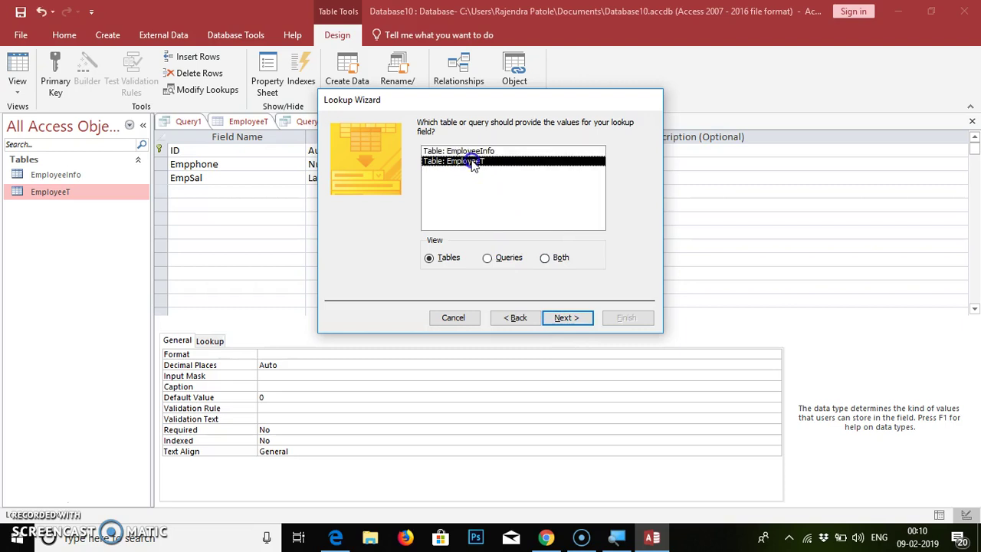
left_click(564, 319)
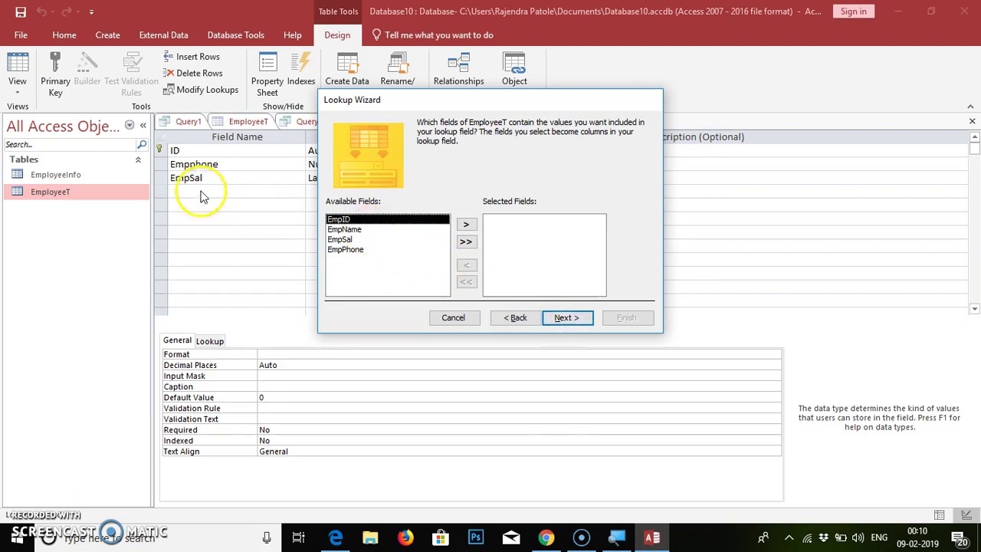
left_click(341, 239)
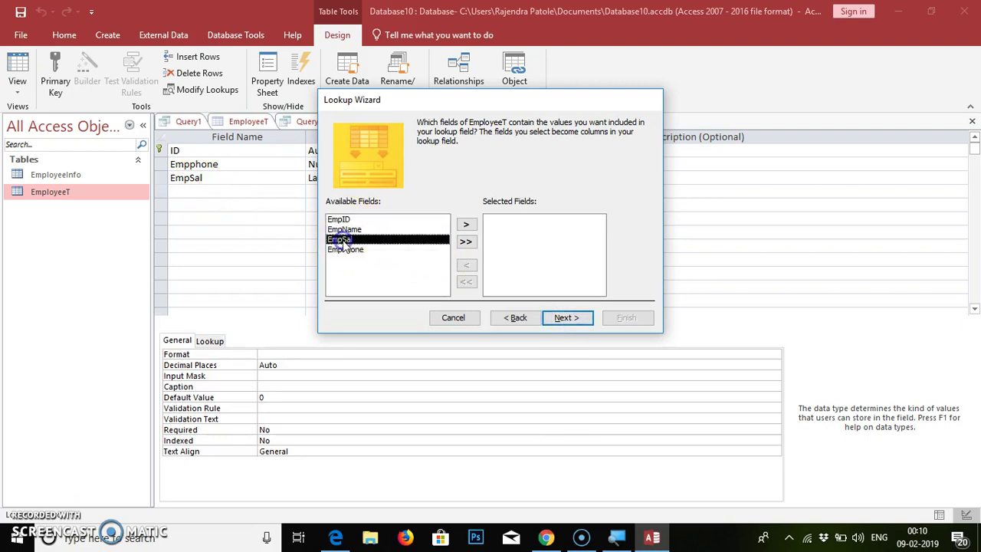
left_click(465, 224)
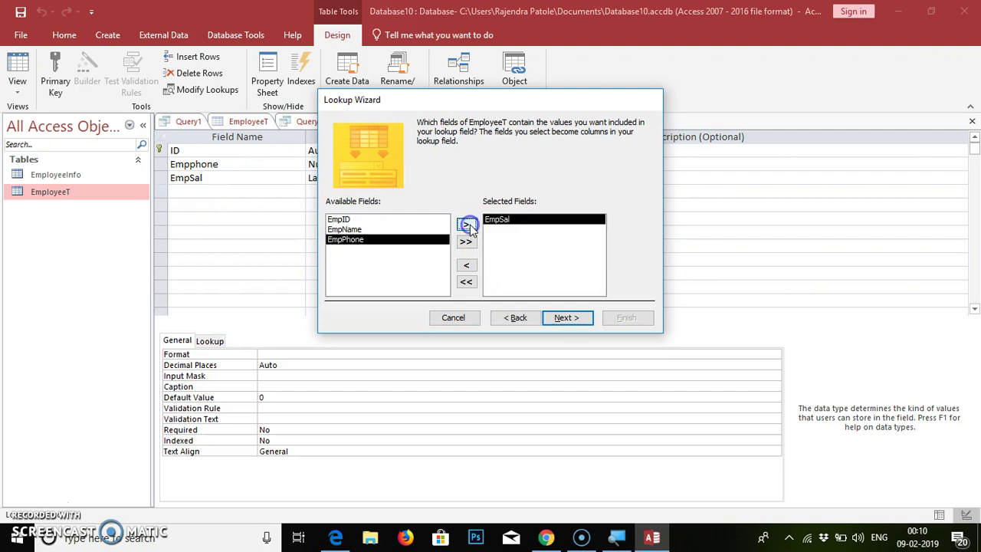
left_click(562, 321)
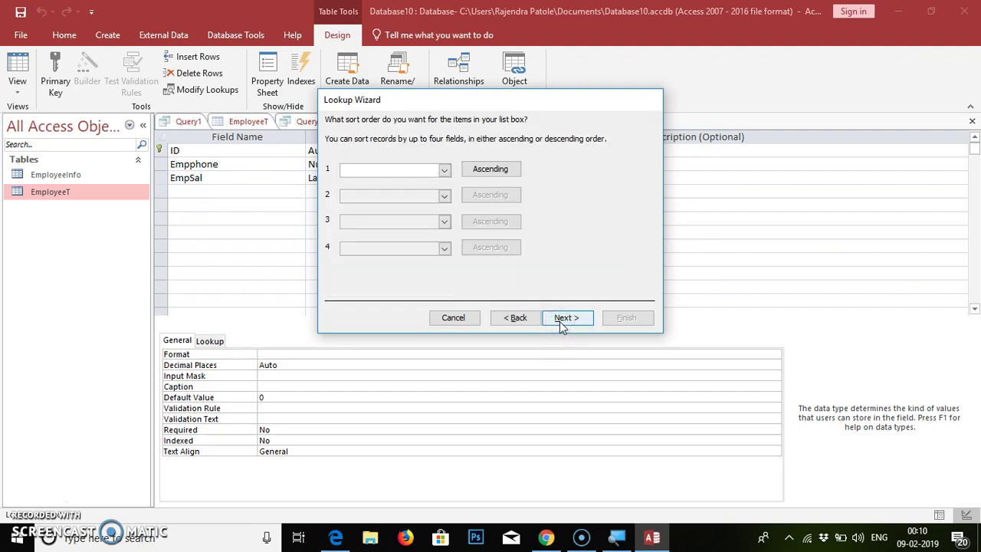
- Finish the EmpSal lookup with no sort order, the key column hidden and the label EmpSal, saving the table
left_click(445, 171)
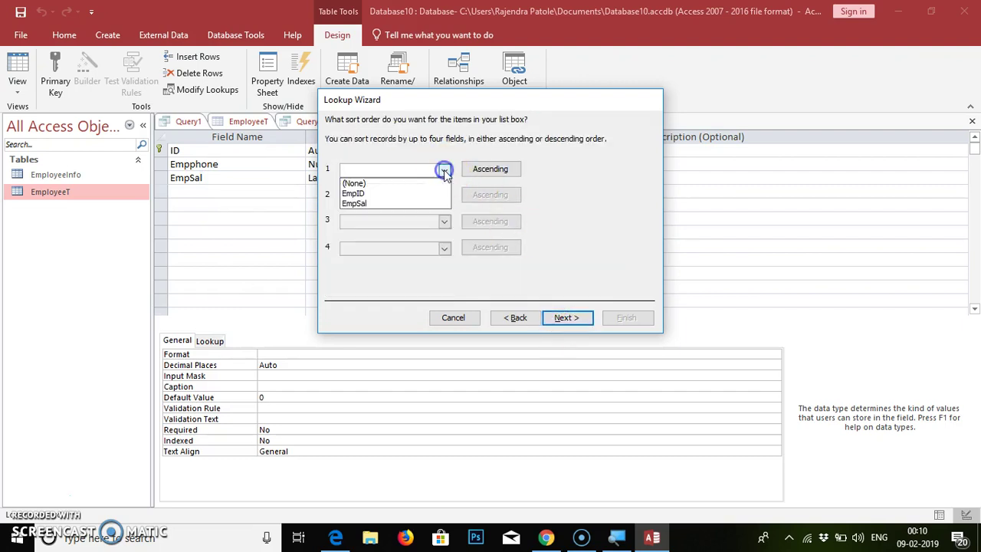
left_click(445, 171)
left_click(563, 318)
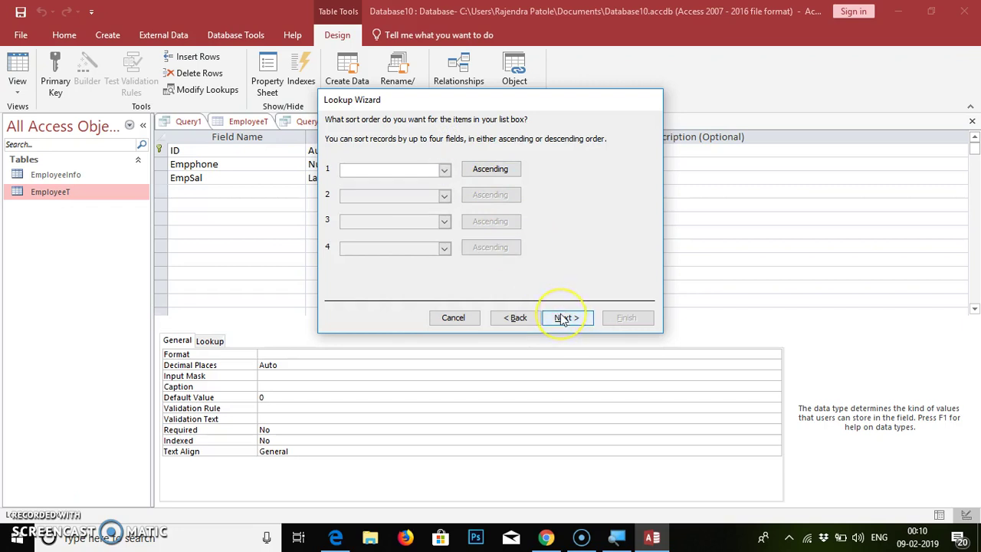
left_click(561, 316)
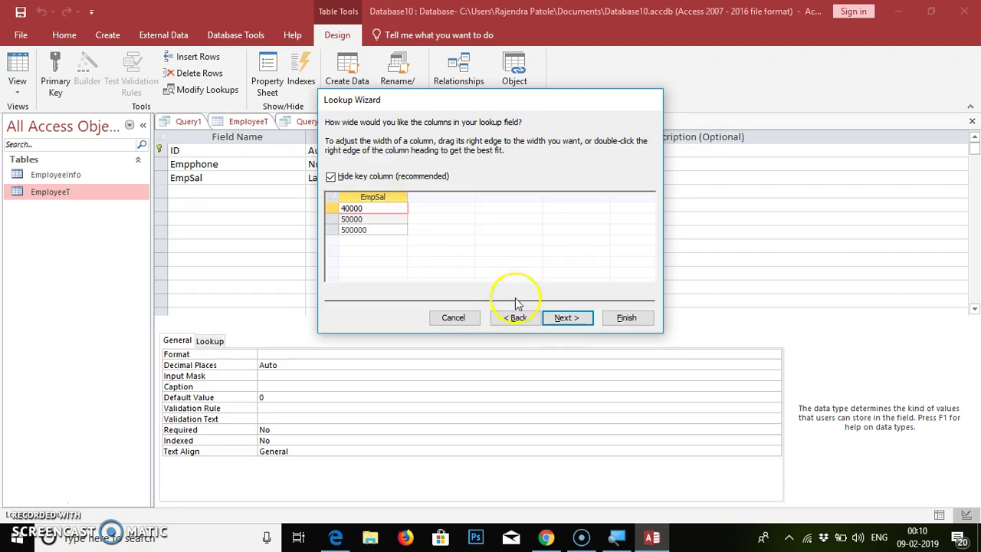
left_click(573, 320)
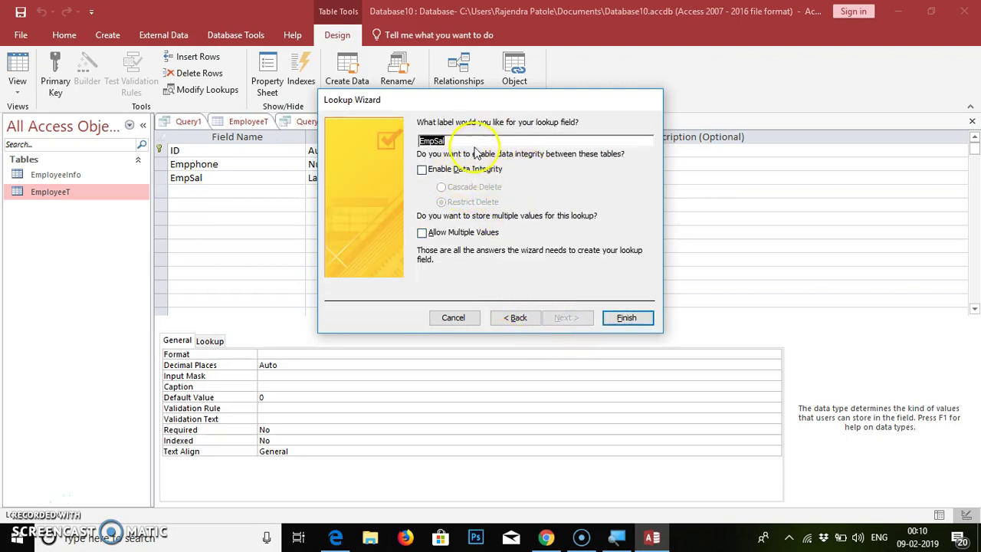
left_click(626, 318)
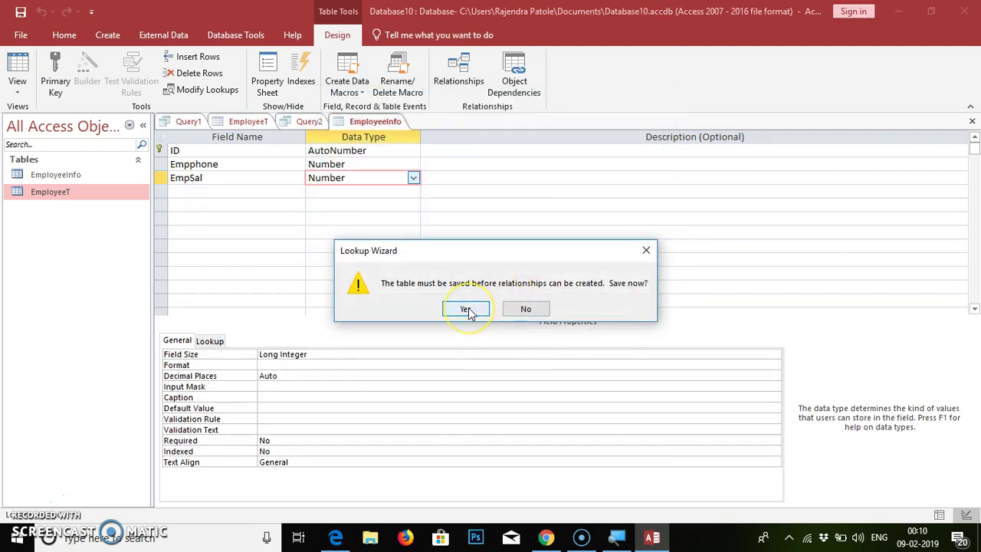
left_click(468, 308)
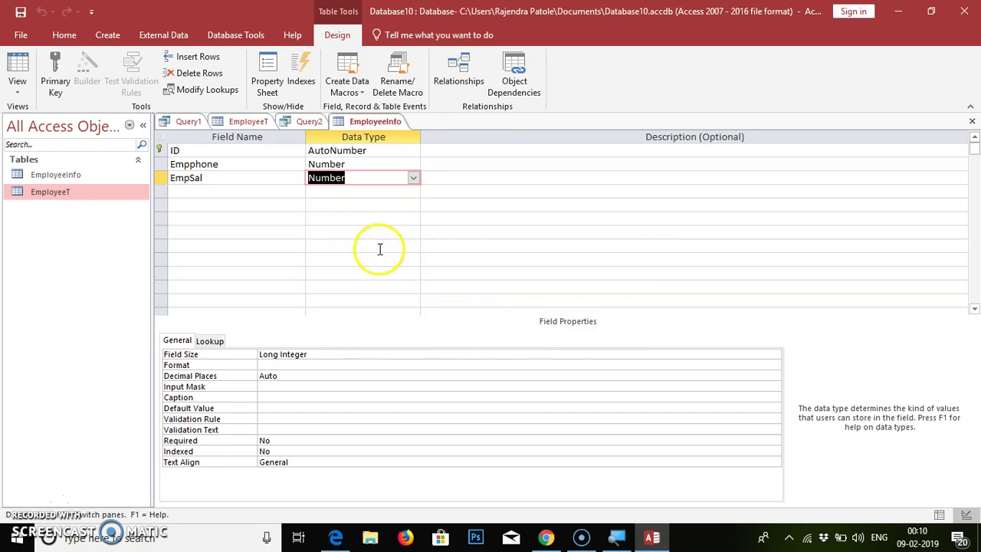
- Change the ID field's data type to Number and save the EmployeeInfo table
left_click(212, 150)
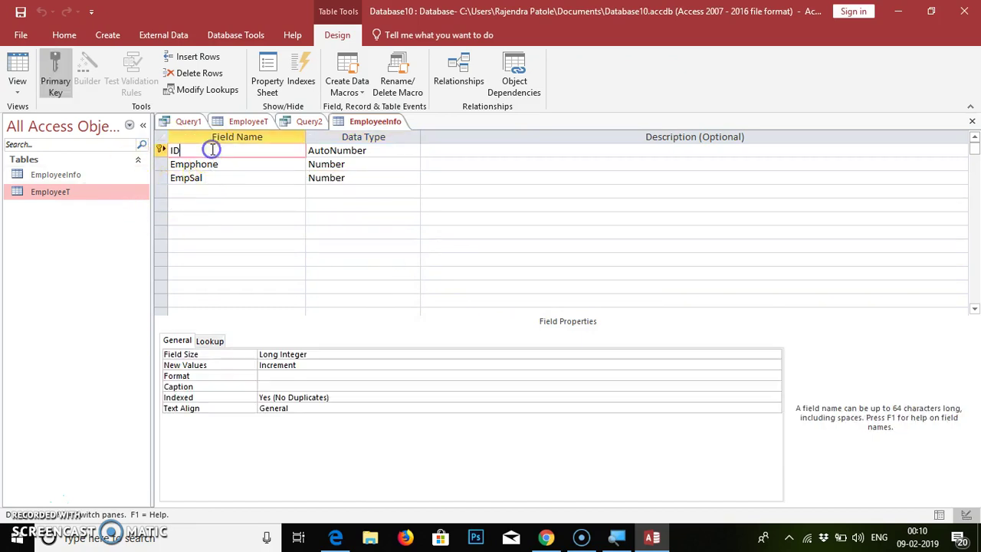
left_click(343, 152)
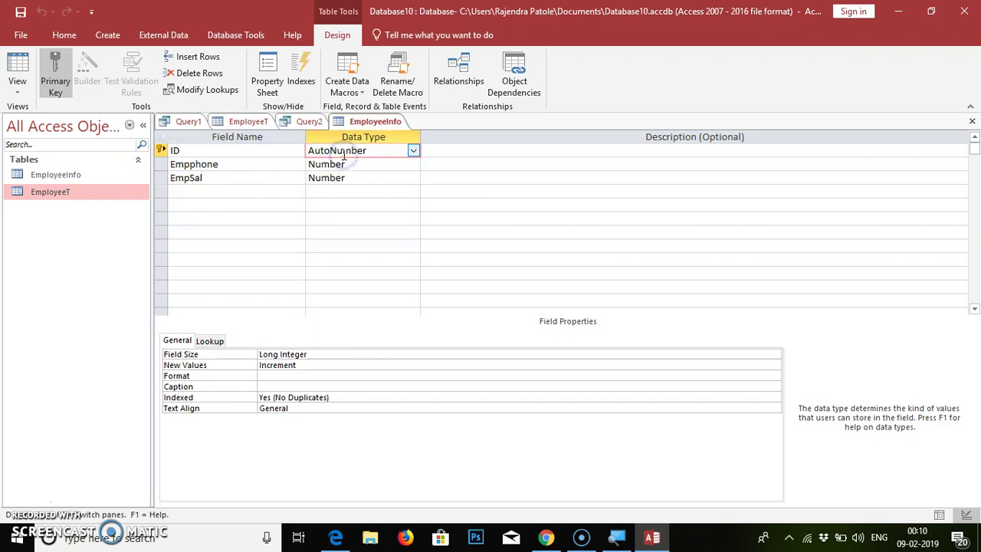
left_click(413, 150)
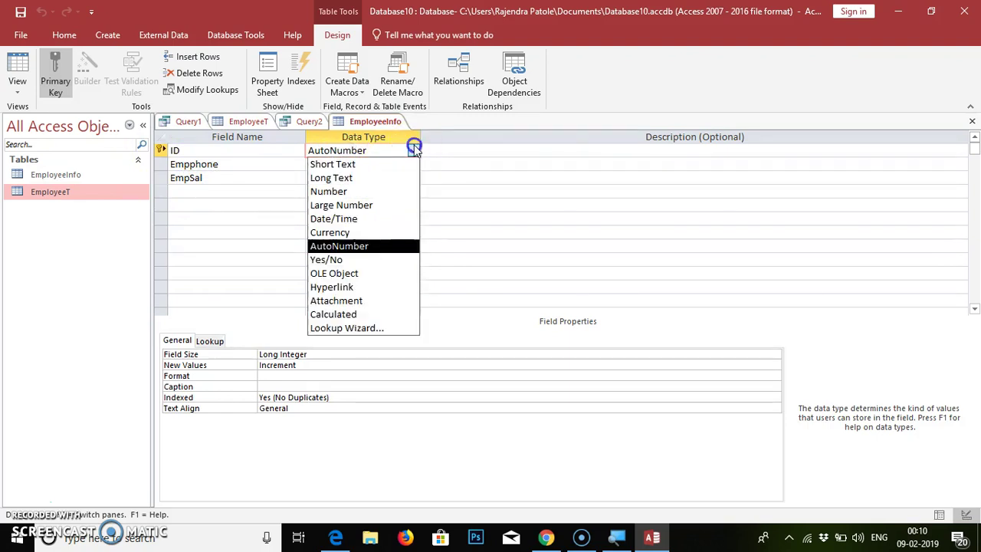
left_click(348, 192)
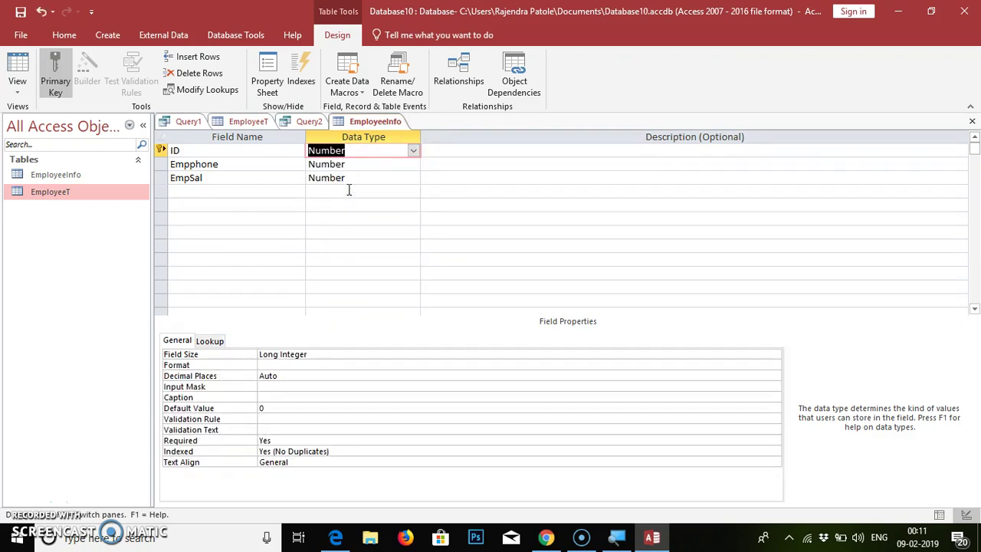
left_click(367, 176)
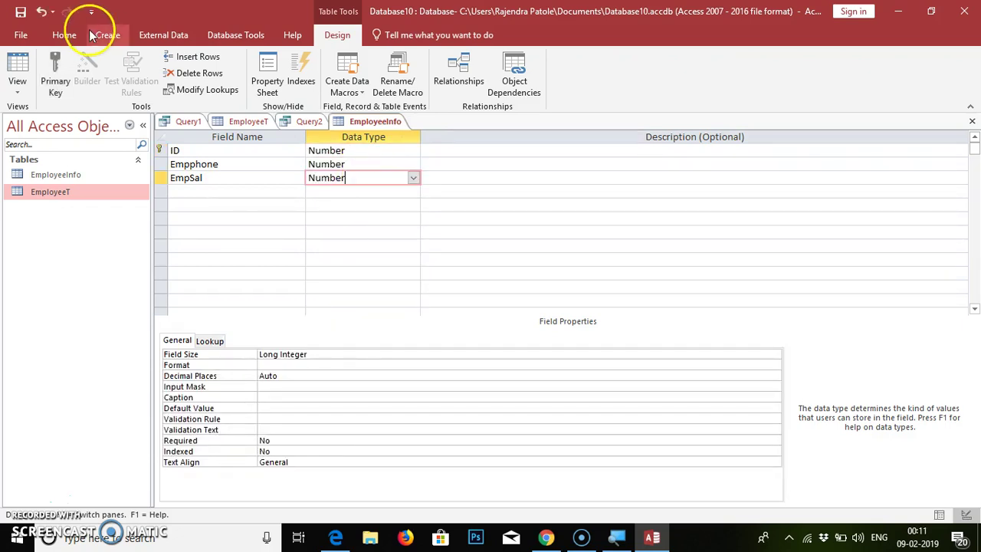
left_click(21, 13)
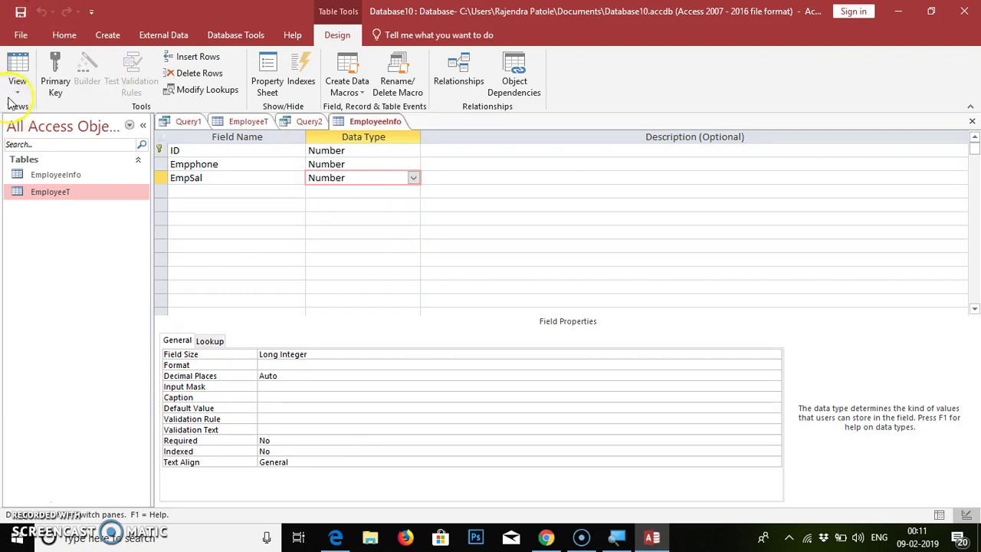
- Show EmployeeInfo in Datasheet View and enter 1 as the first record's ID
left_click(16, 93)
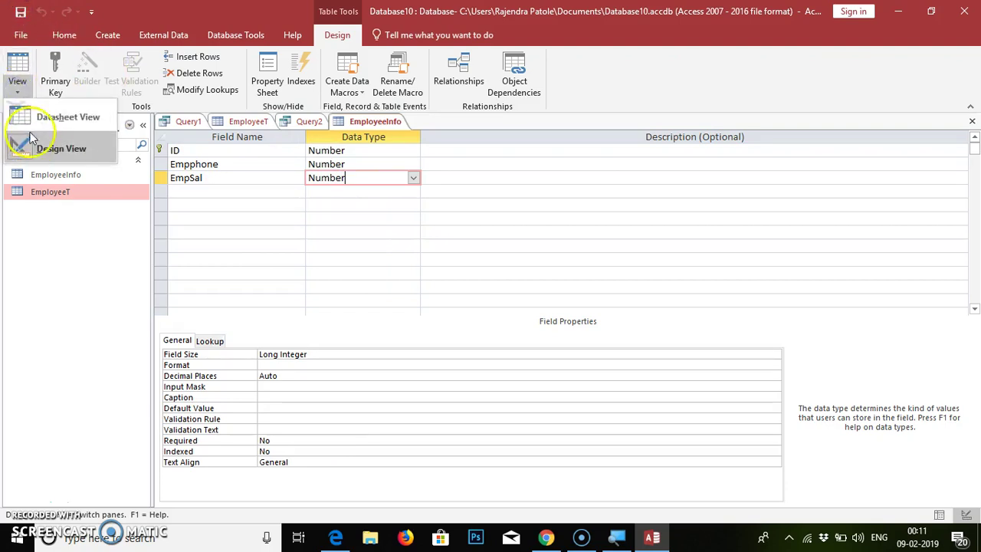
left_click(42, 115)
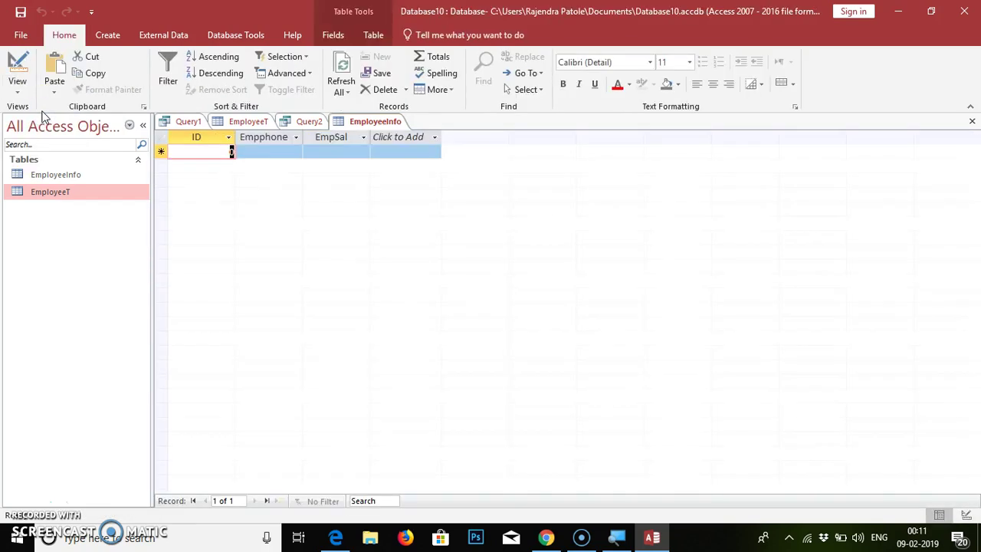
left_click(219, 151)
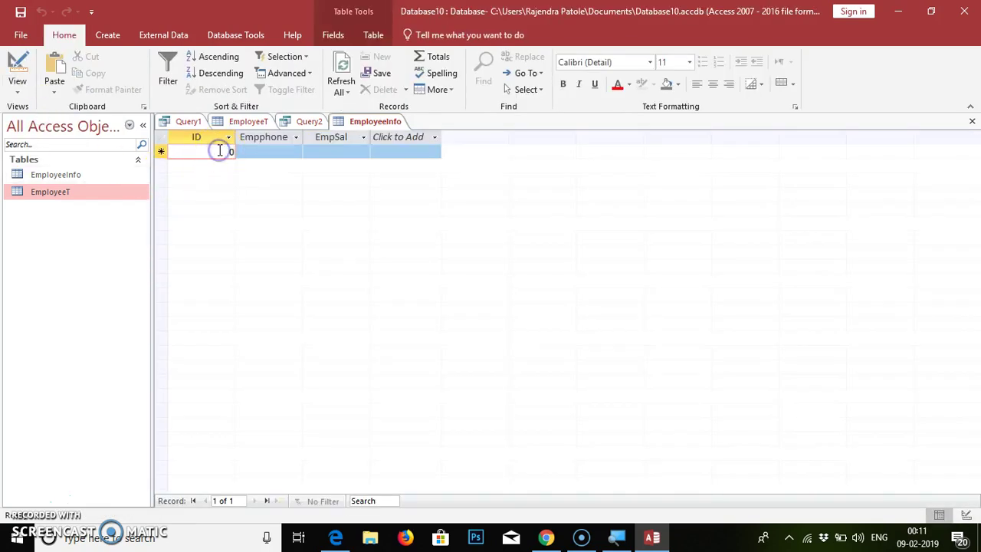
type("1")
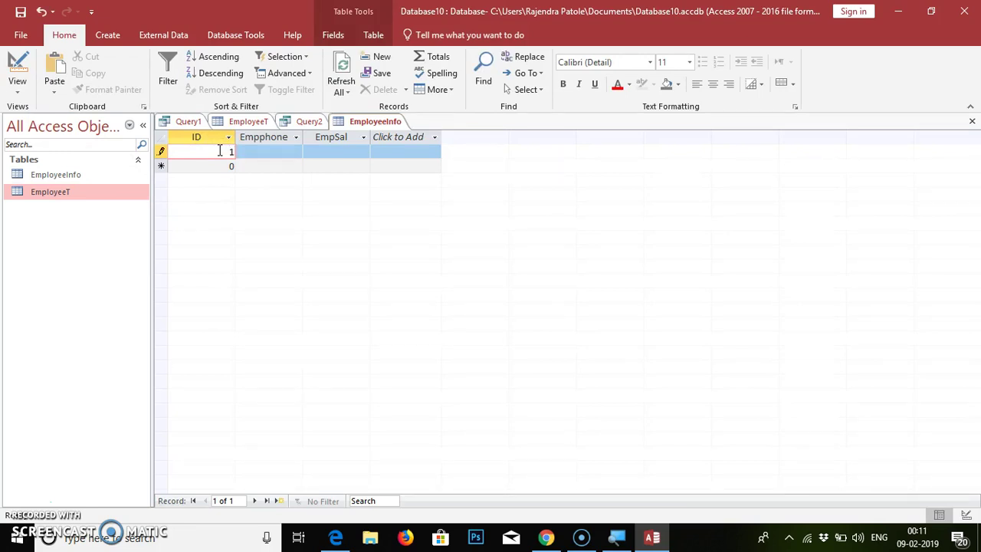
- Check the phone numbers in EmployeeT and choose the first one in the lookup list as Empphone for the record with ID 1
left_click(281, 151)
left_click(296, 153)
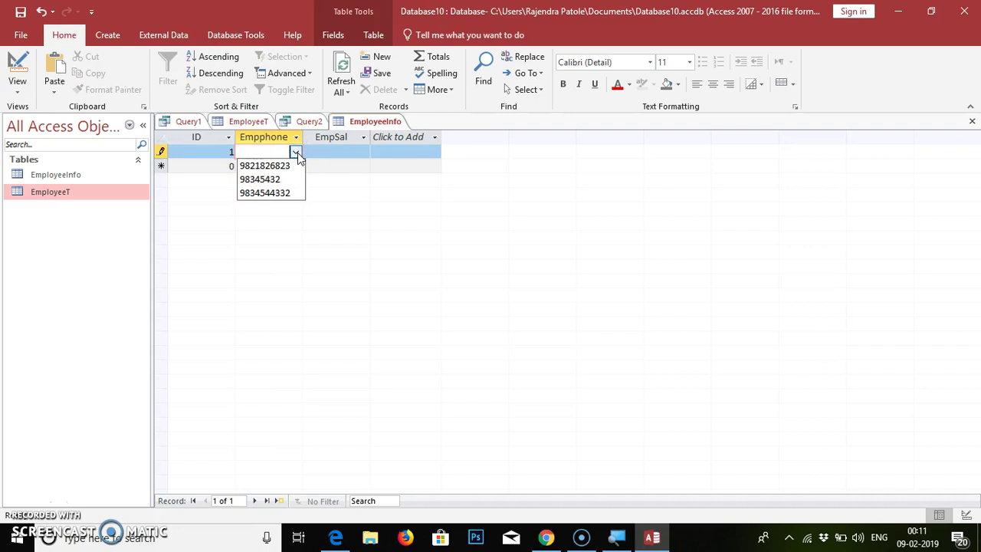
left_click(75, 175)
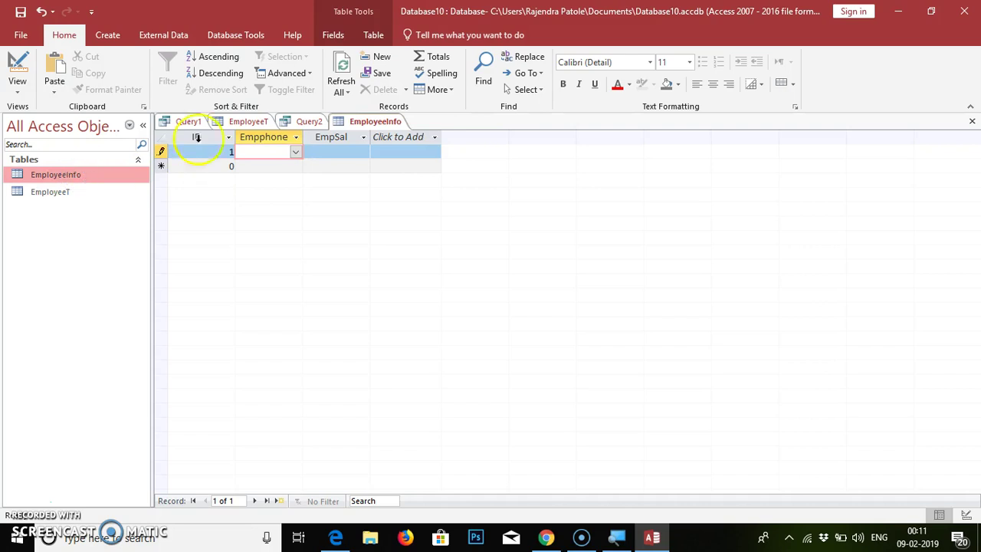
left_click(245, 121)
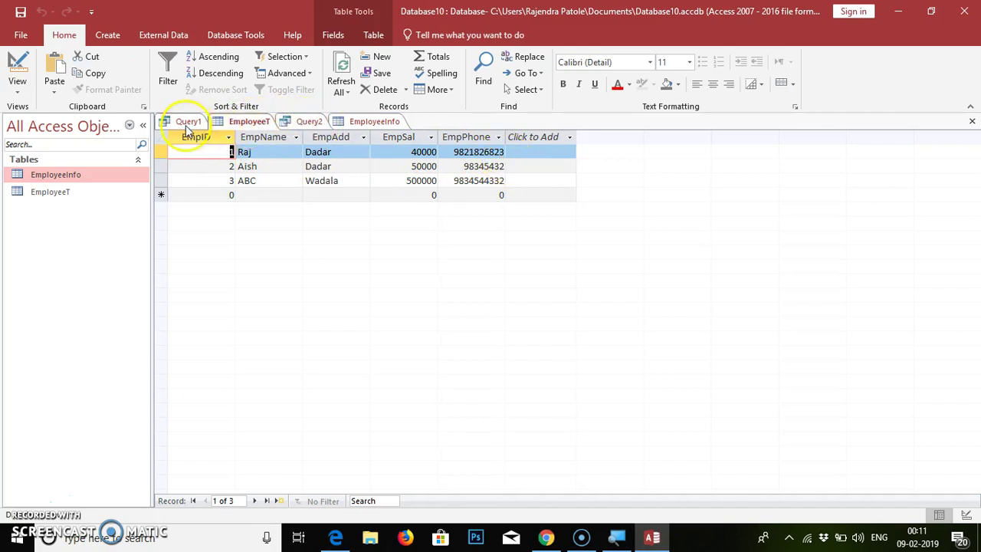
left_click(346, 122)
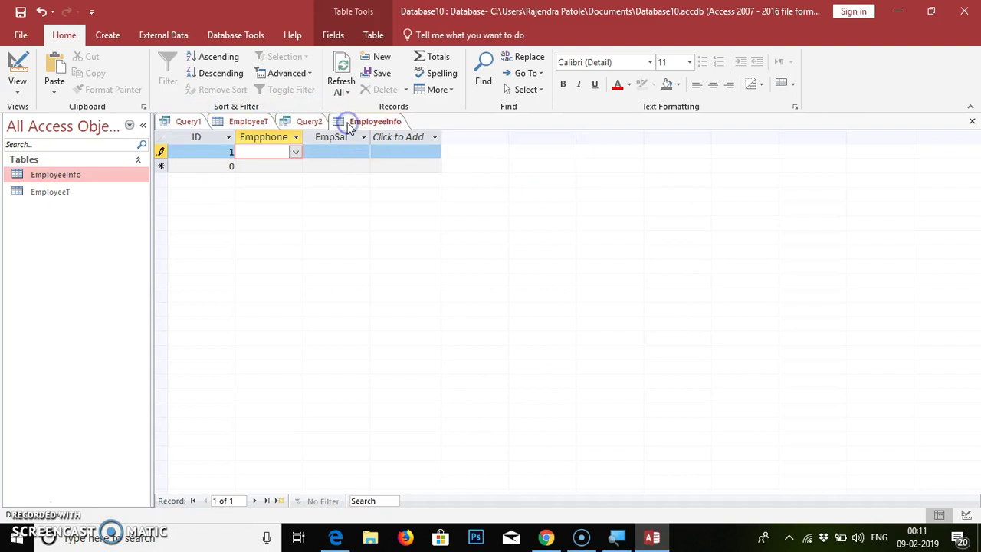
left_click(295, 152)
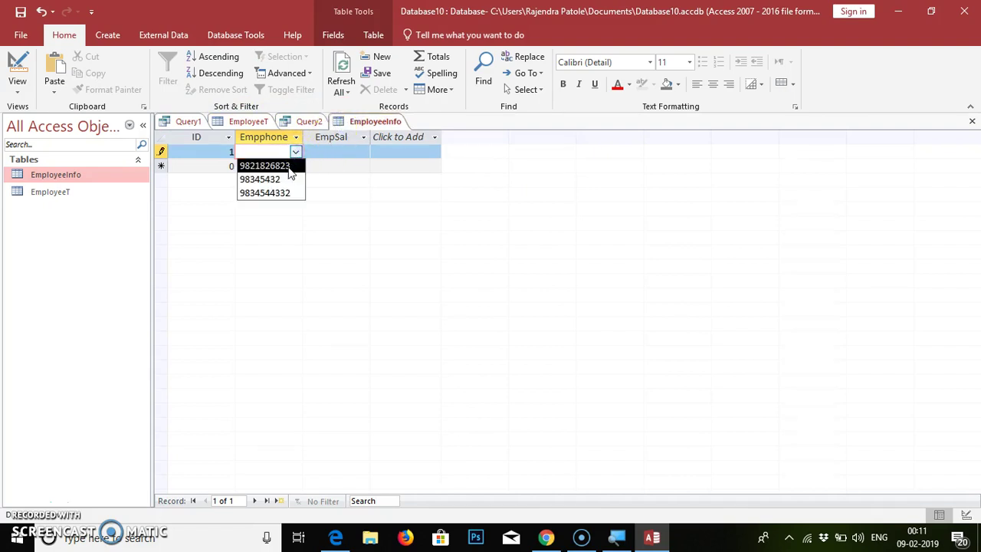
left_click(290, 168)
- Add a record with ID 2 and choose the third phone number in the lookup list as its Empphone
left_click(231, 167)
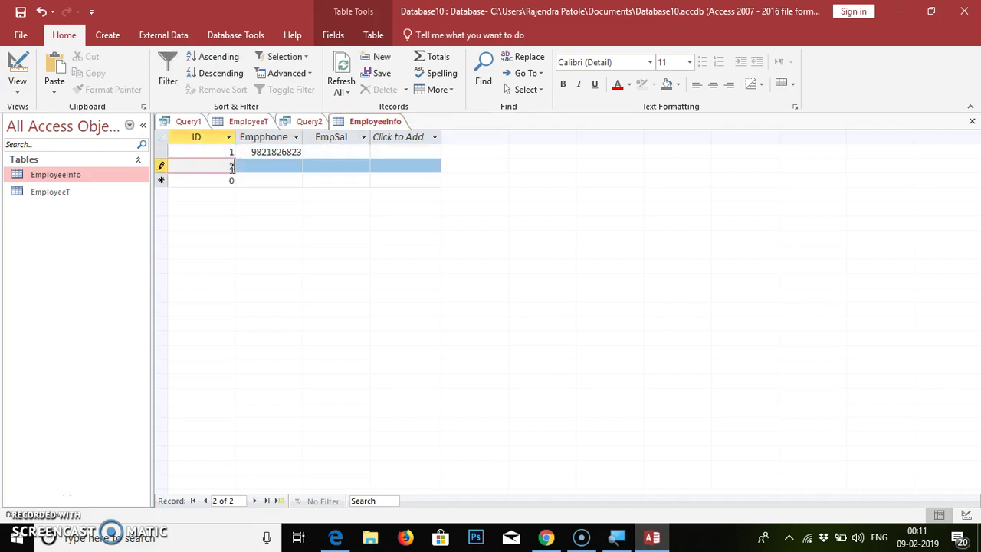
left_click(274, 168)
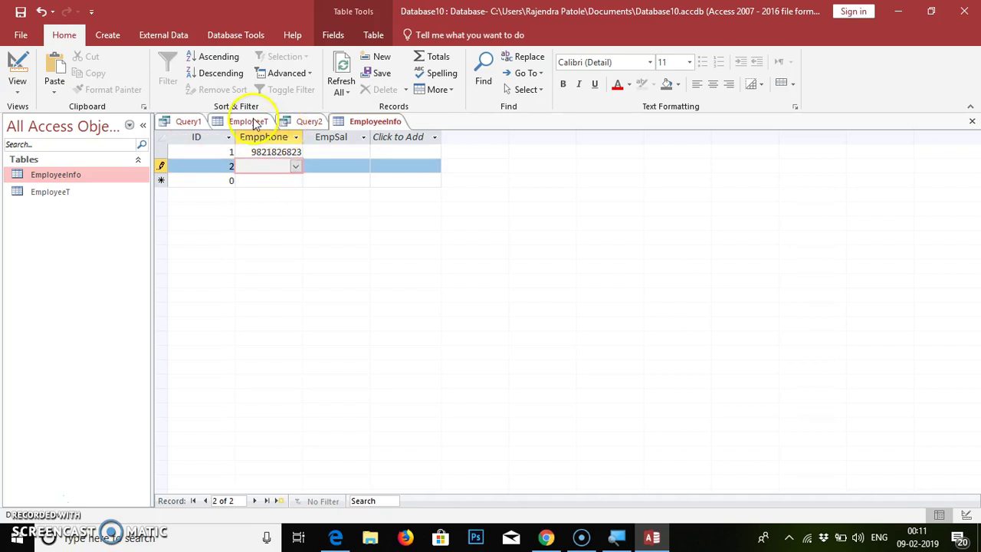
left_click(295, 166)
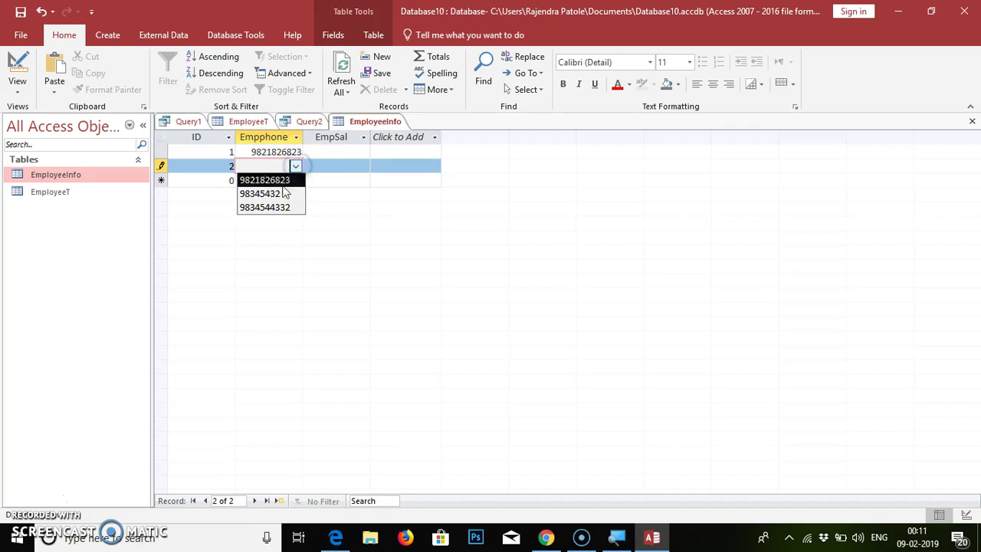
left_click(278, 205)
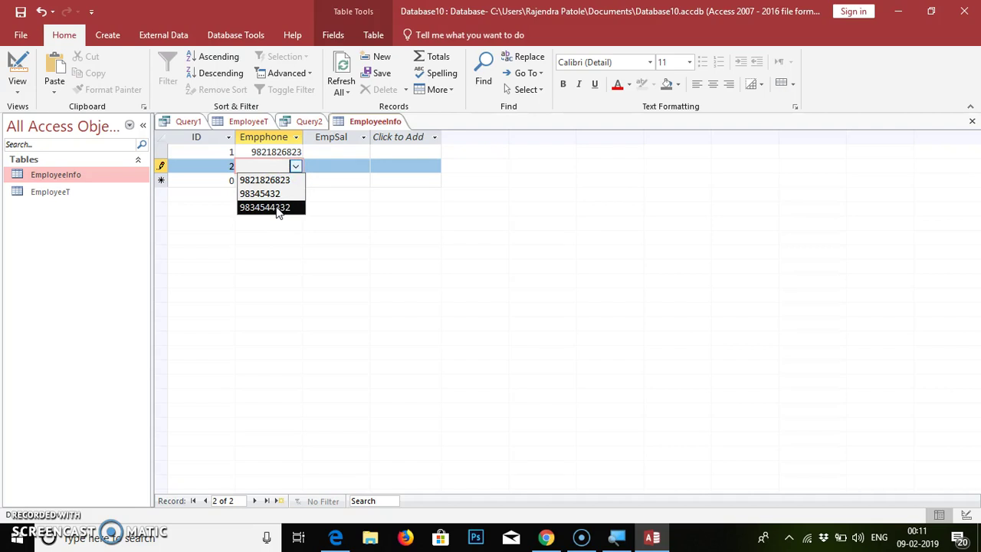
left_click(277, 207)
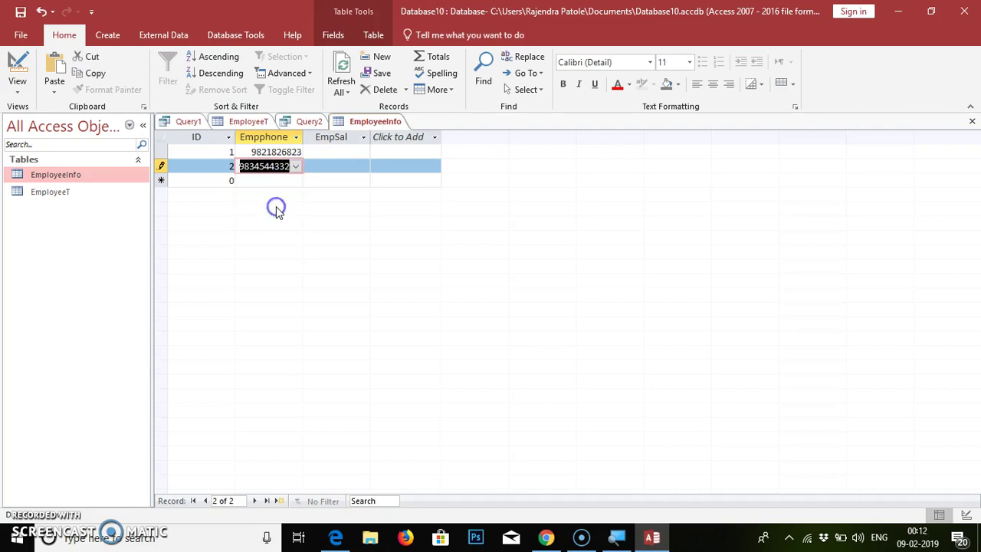
- Add a record with ID 3 and choose the second phone number in the lookup list as its Empphone
left_click(231, 181)
key("BackSpace")
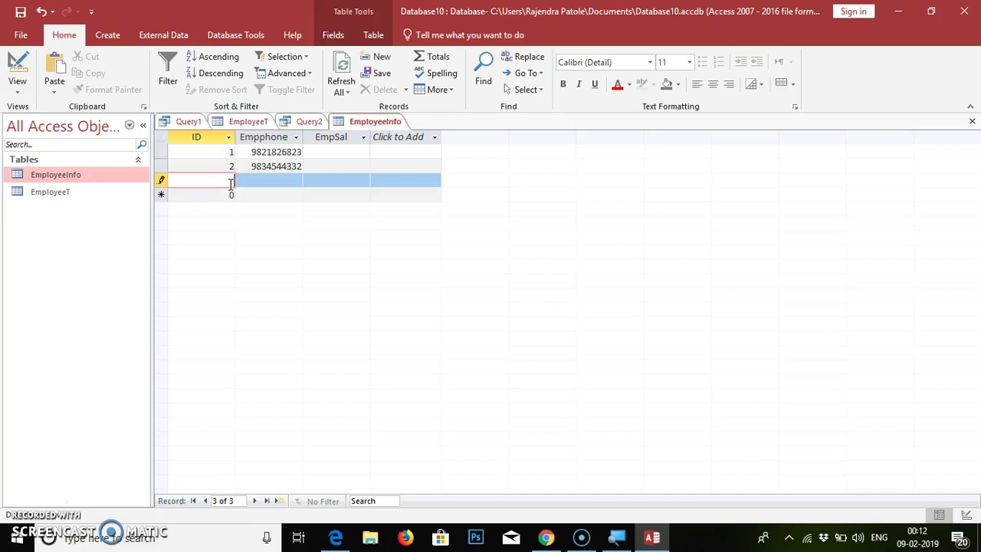
left_click(253, 181)
left_click(296, 181)
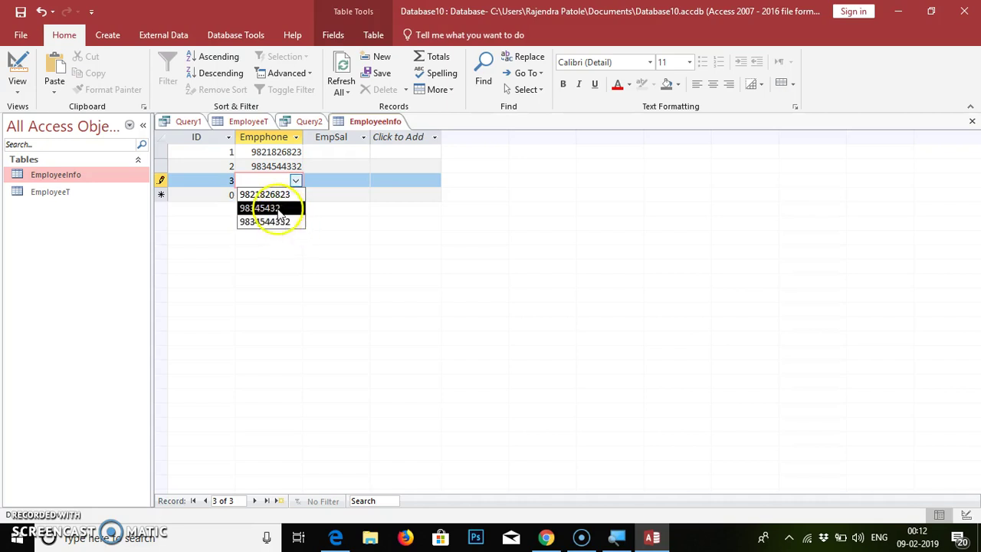
left_click(275, 208)
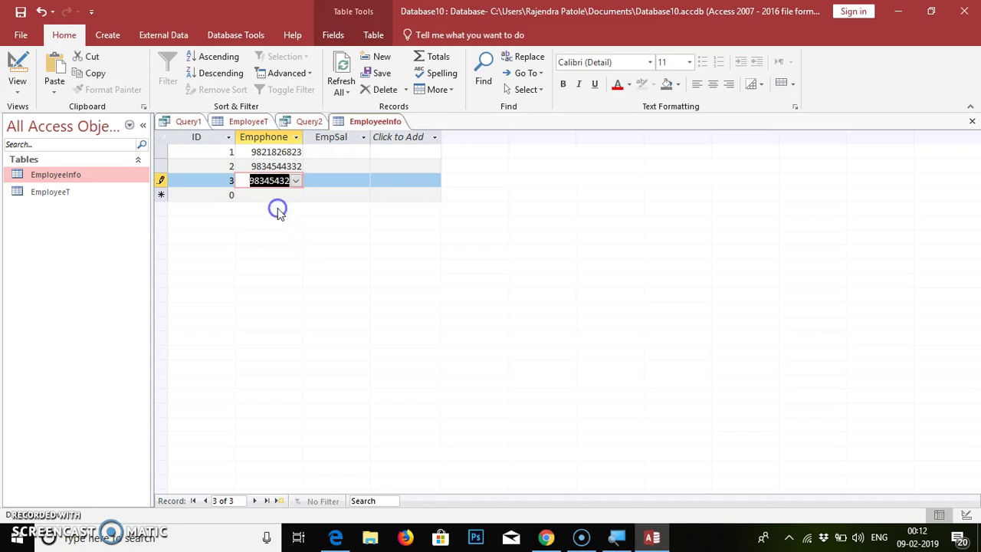
- Choose EmpSal values of 40000, 50000 and 500000 from the lookup list for the records with IDs 1, 2 and 3
left_click(347, 152)
left_click(363, 152)
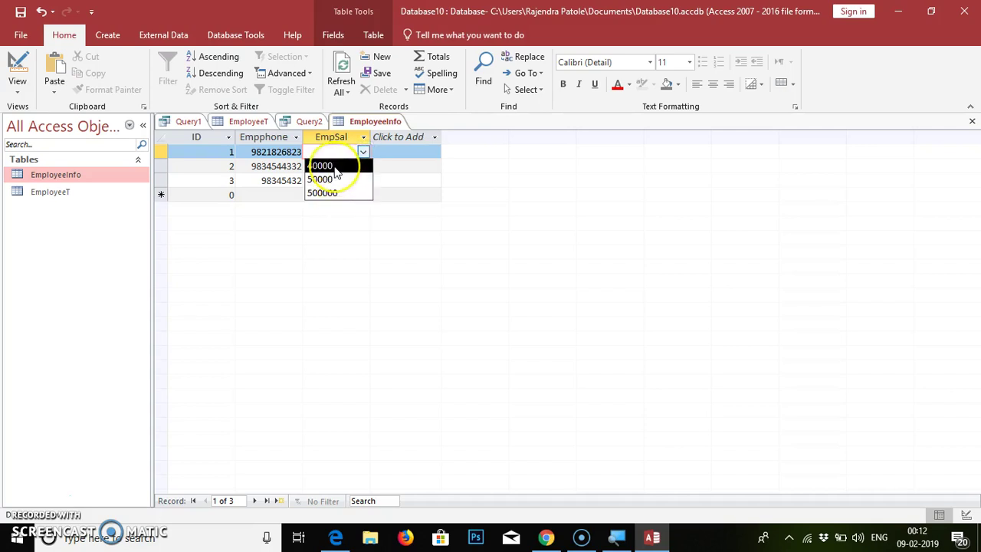
left_click(335, 168)
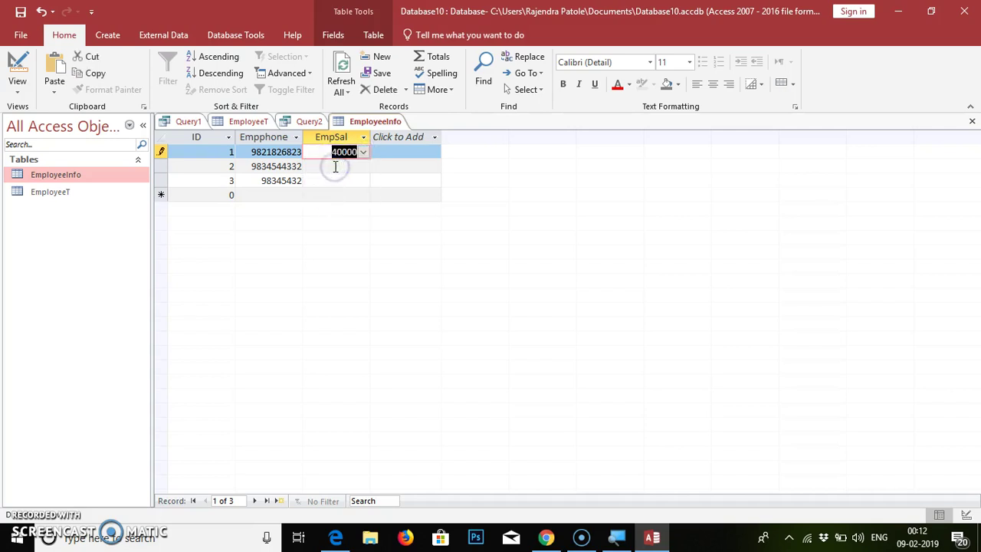
left_click(334, 169)
left_click(364, 167)
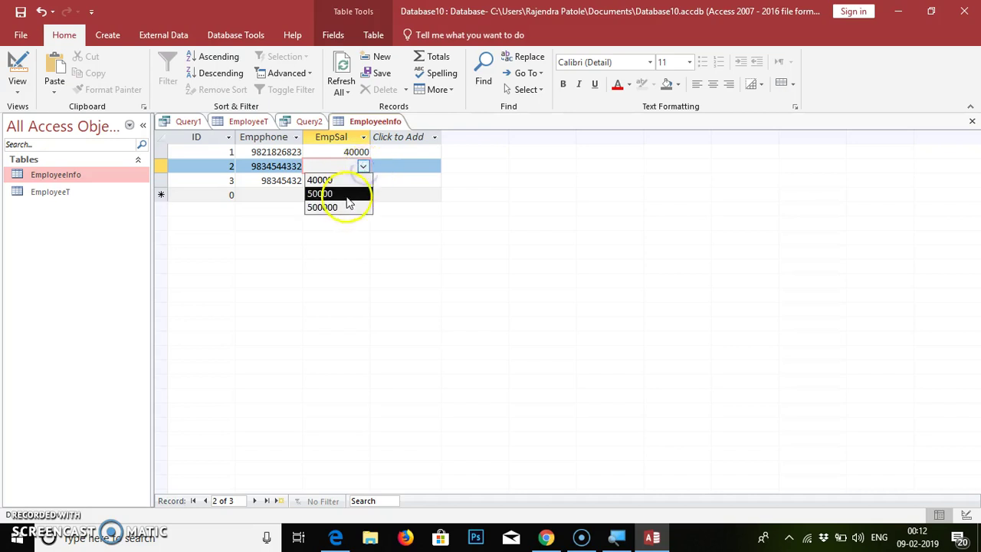
left_click(342, 195)
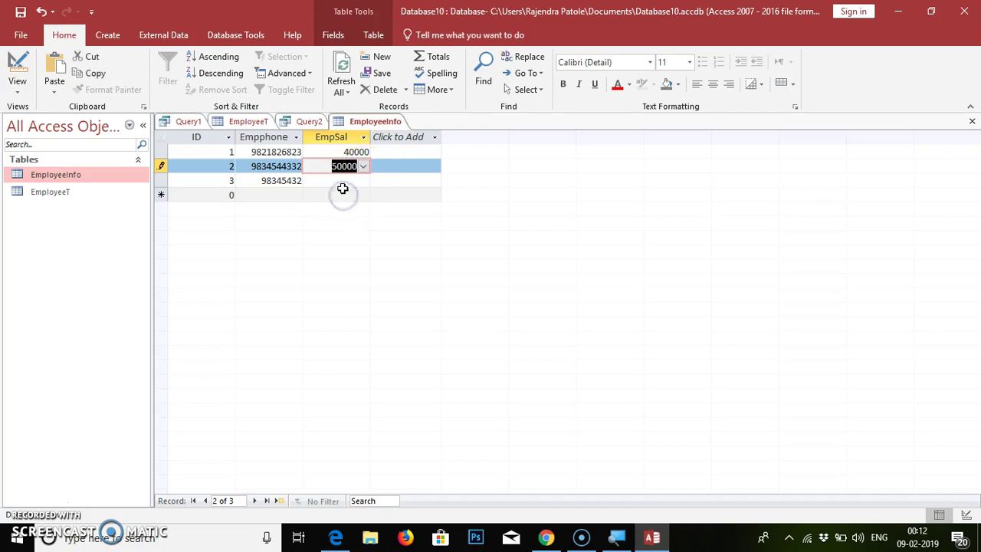
left_click(344, 181)
left_click(364, 182)
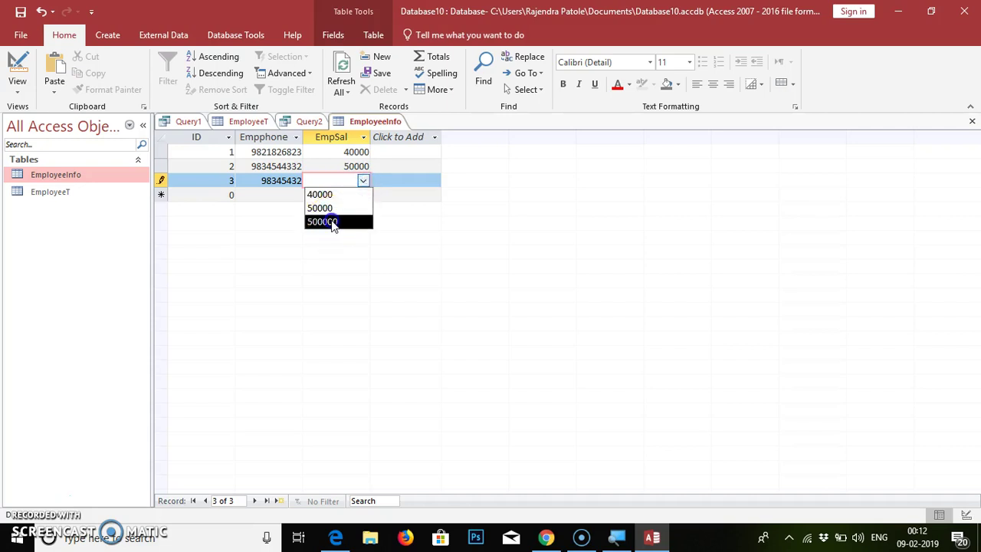
left_click(331, 223)
left_click(400, 165)
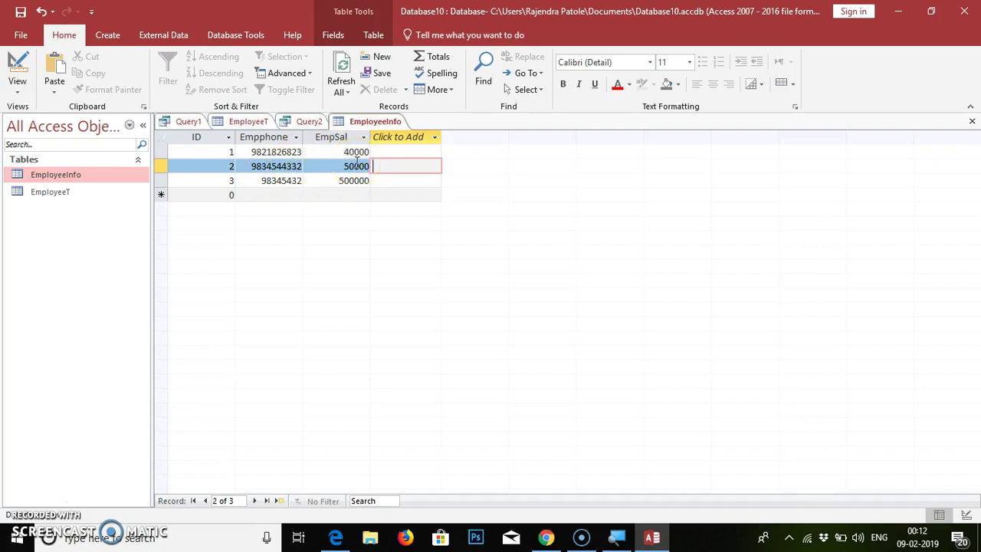
- Compare the phone and salary values in EmployeeInfo with the records in EmployeeT, ending on EmployeeT
left_click(244, 122)
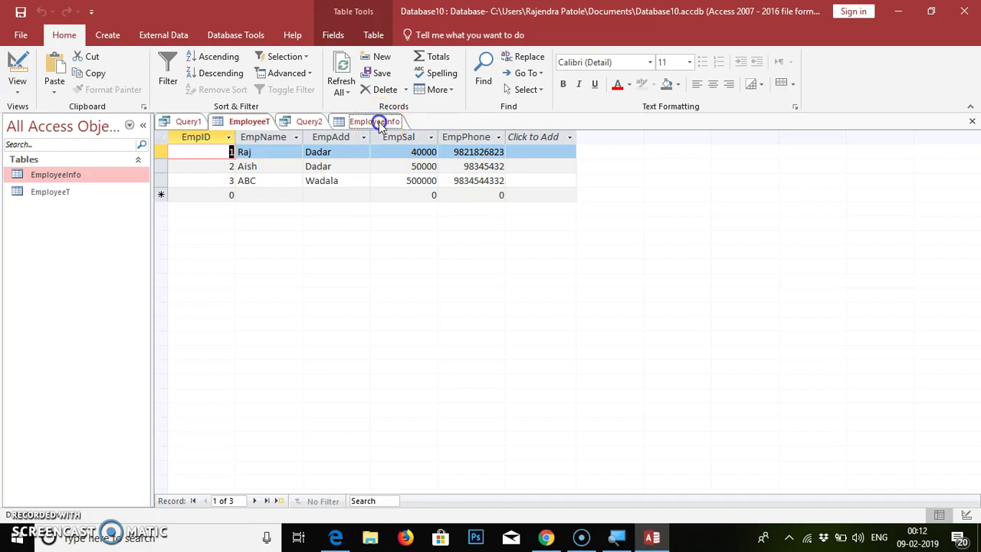
left_click(377, 122)
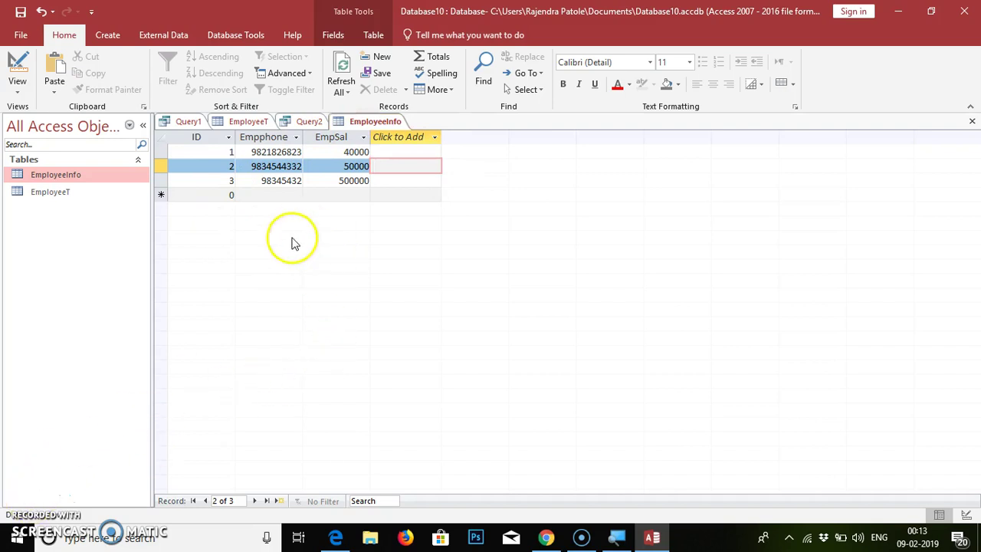
left_click(69, 193)
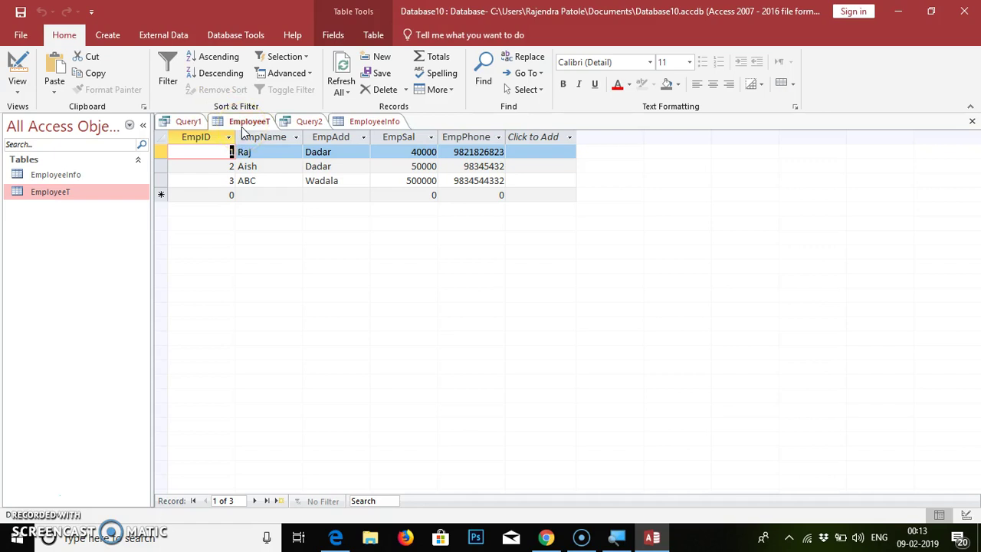
- Start a new query with the Simple Query Wizard and move its dialog clear of the EmployeeT records
left_click(122, 34)
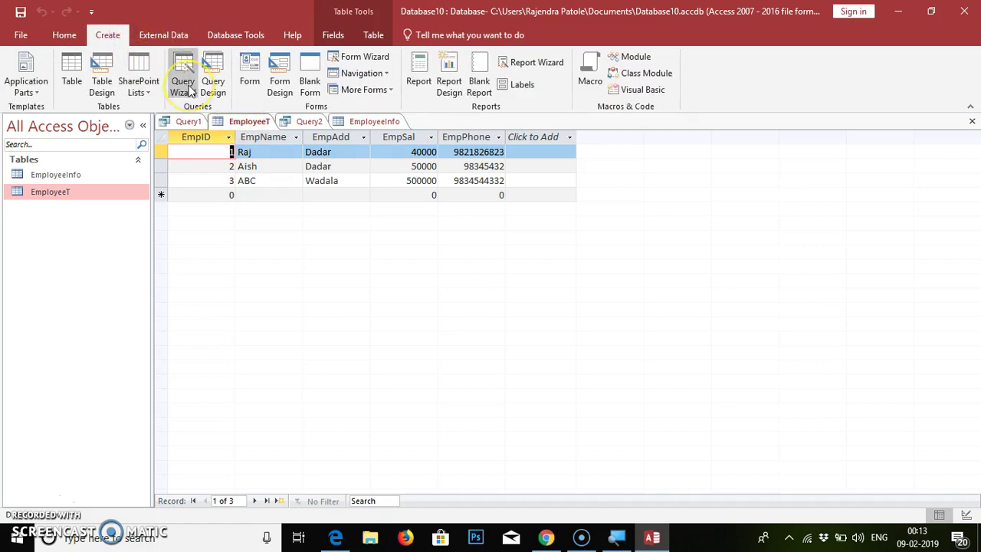
left_click(215, 86)
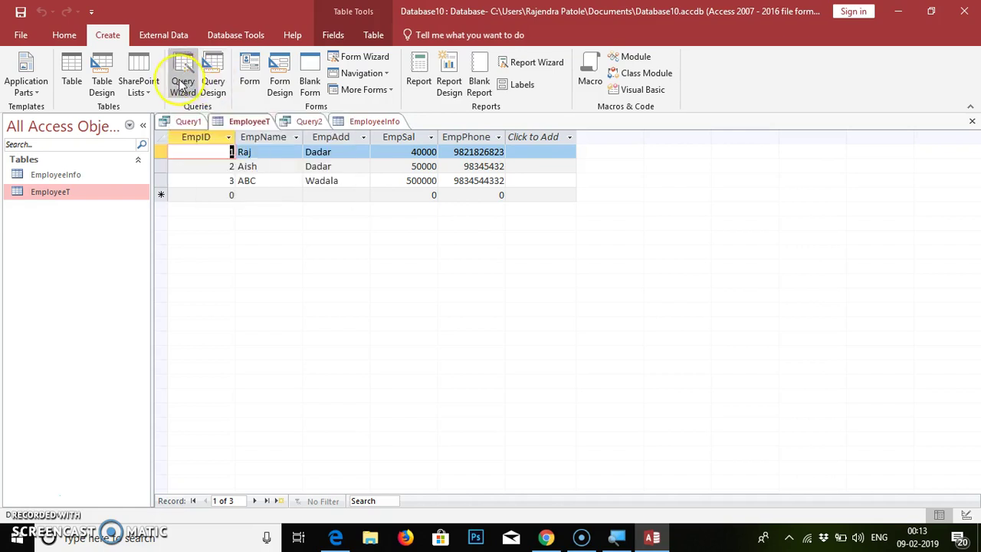
left_click(182, 86)
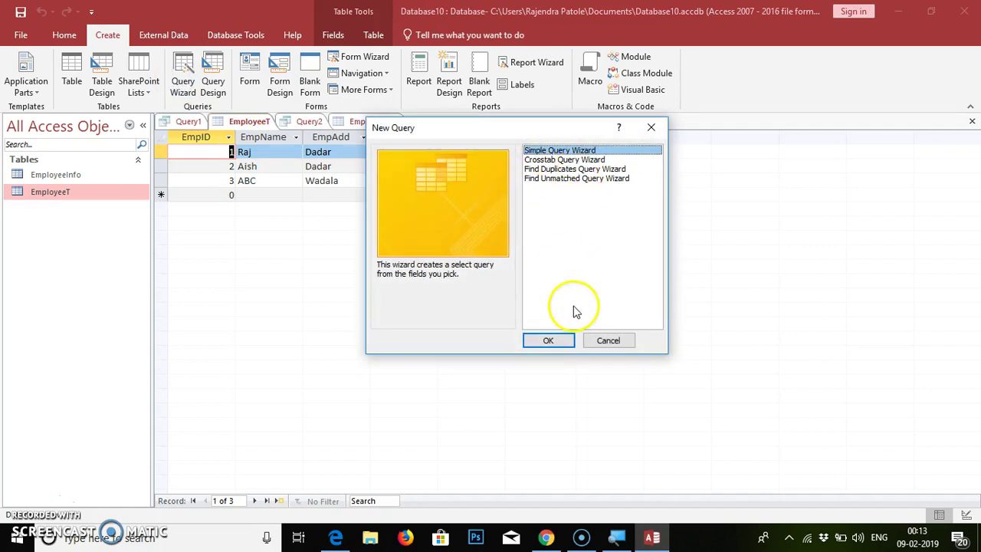
left_click(549, 340)
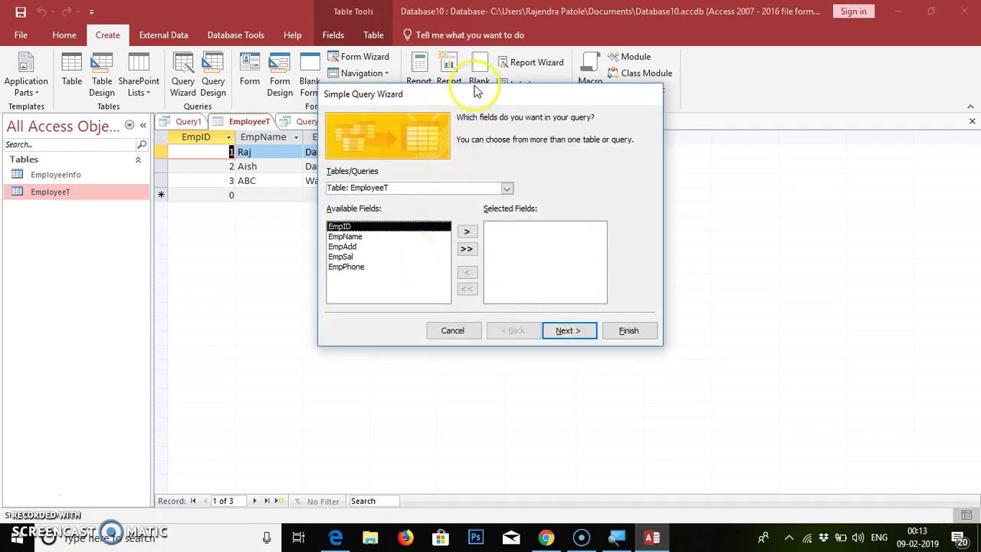
left_click_drag(477, 91, 547, 200)
left_click(276, 149)
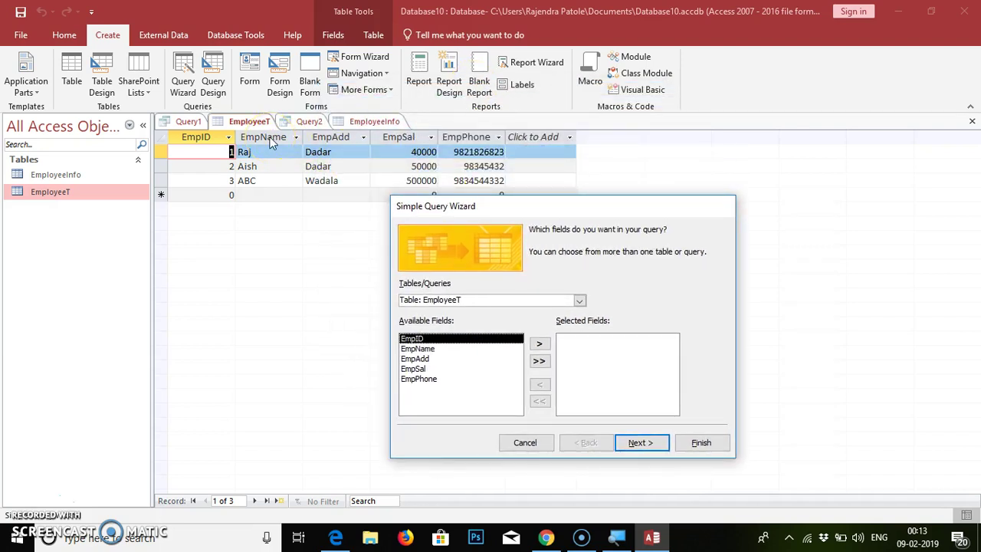
left_click(335, 142)
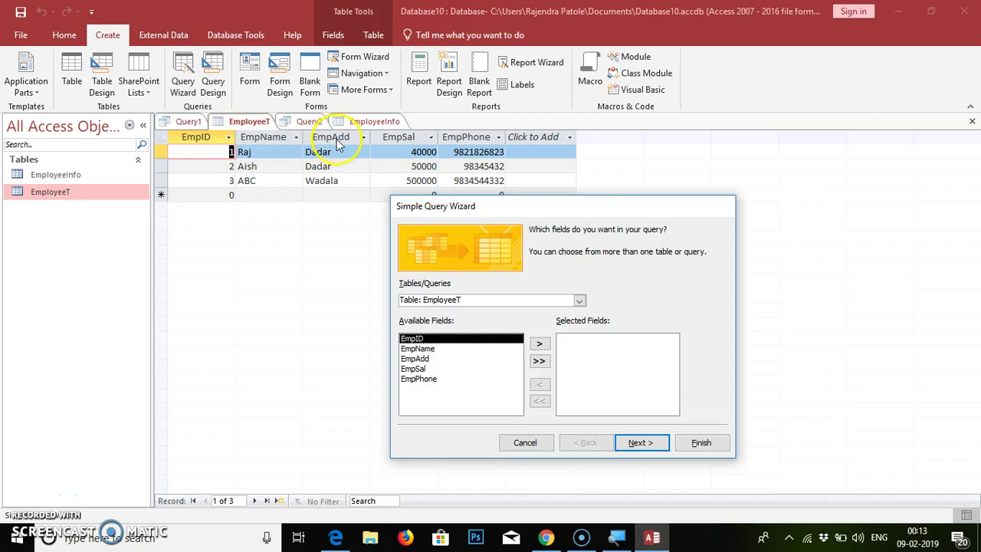
- Add the EmpName, EmpAdd and EmpSal fields of EmployeeT to the query's selected fields
left_click(417, 348)
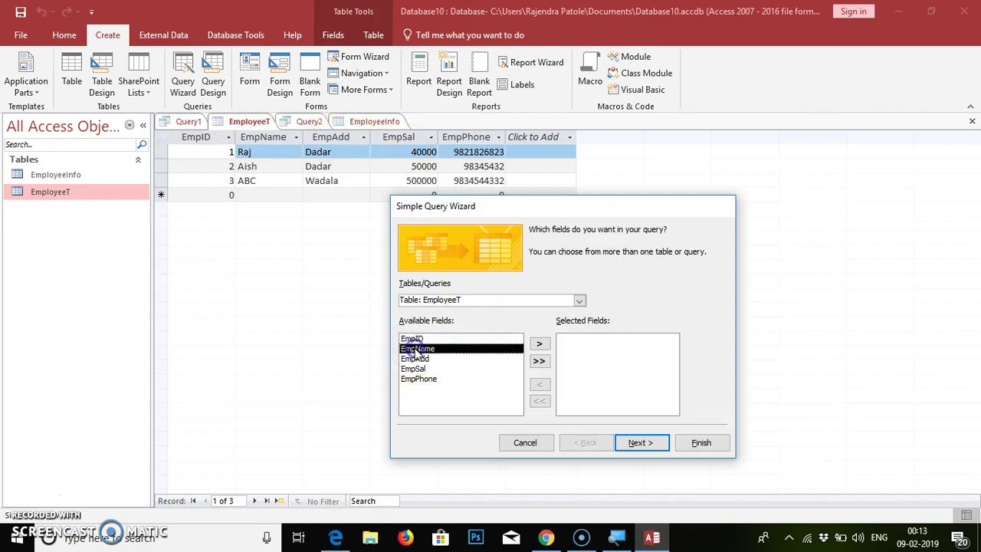
left_click(540, 344)
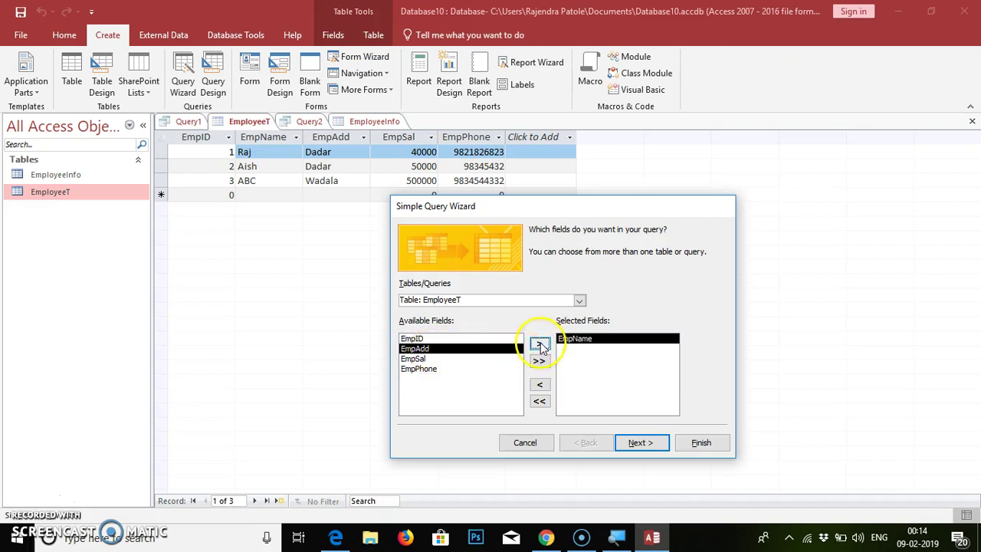
left_click(540, 345)
left_click(542, 344)
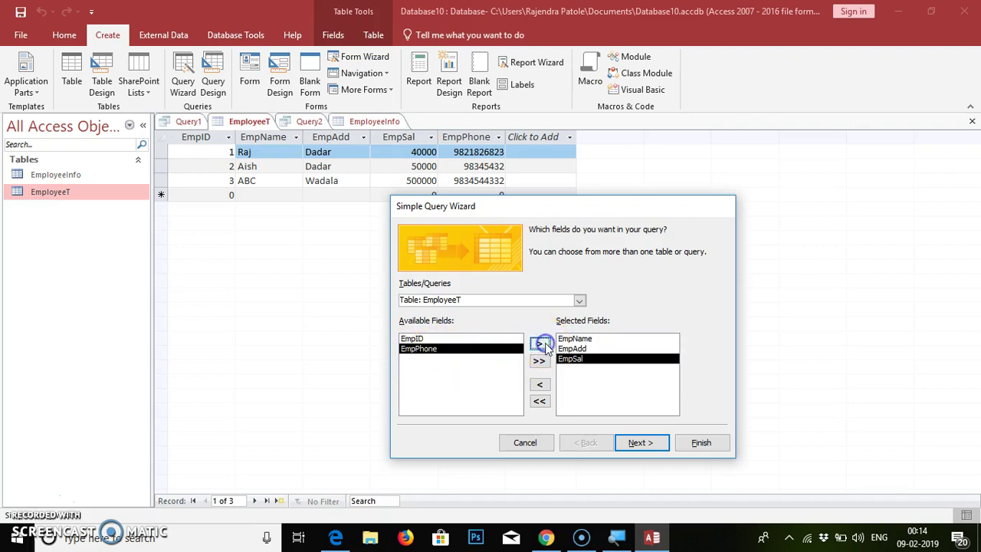
- Finish the wizard as a detail query titled EmployeeT Query, opening it to view information
left_click(640, 442)
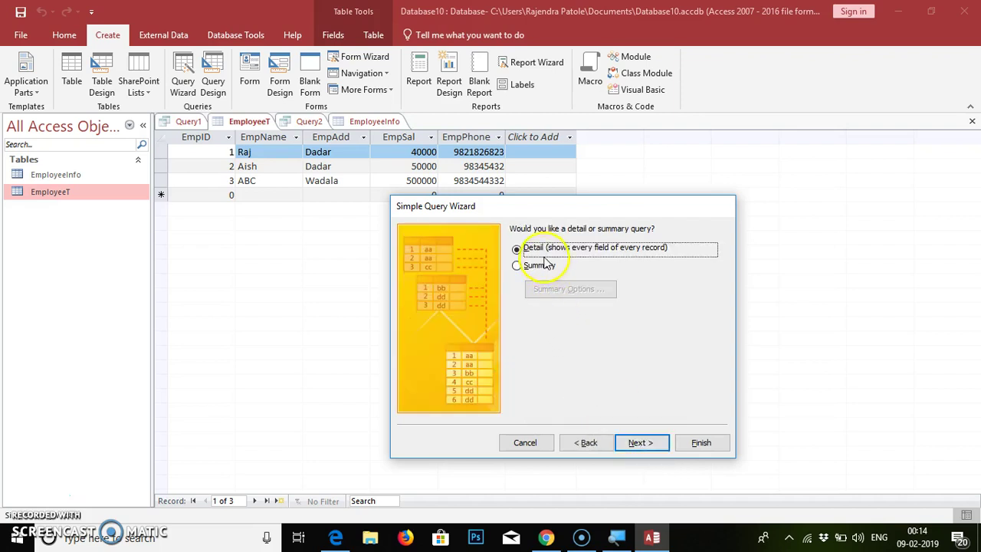
left_click(628, 445)
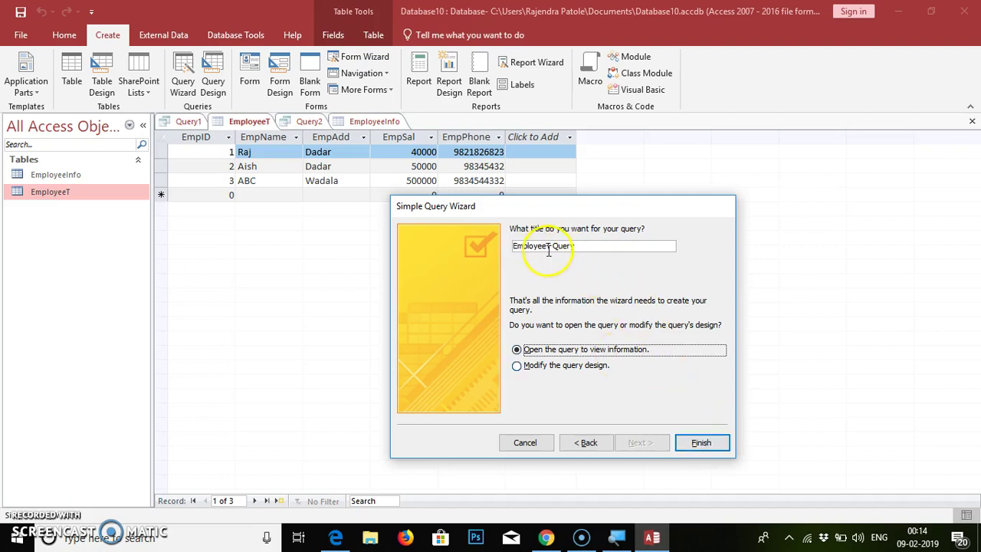
left_click(699, 444)
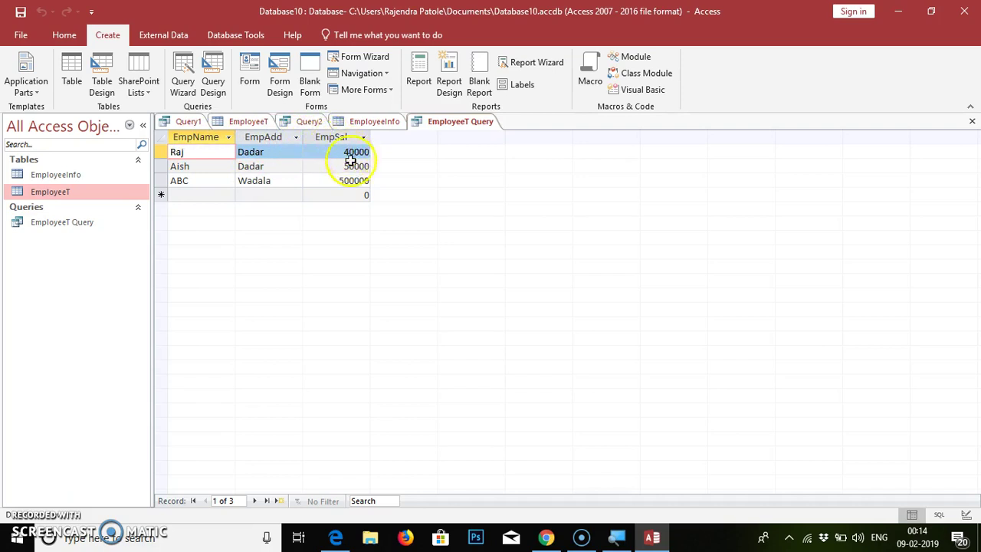
- Compare the EmployeeT Query results with the records in the EmployeeT and EmployeeInfo tables
left_click(259, 121)
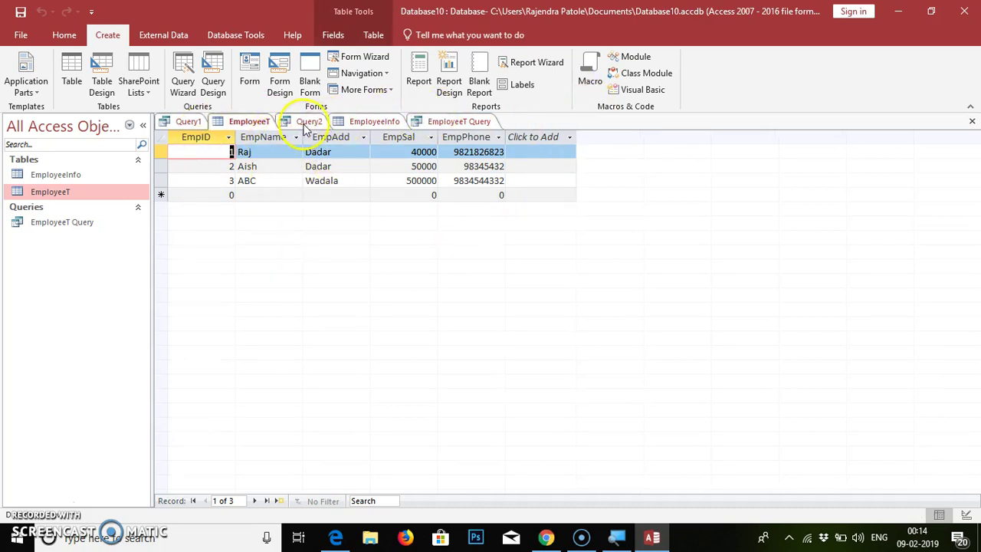
left_click(350, 123)
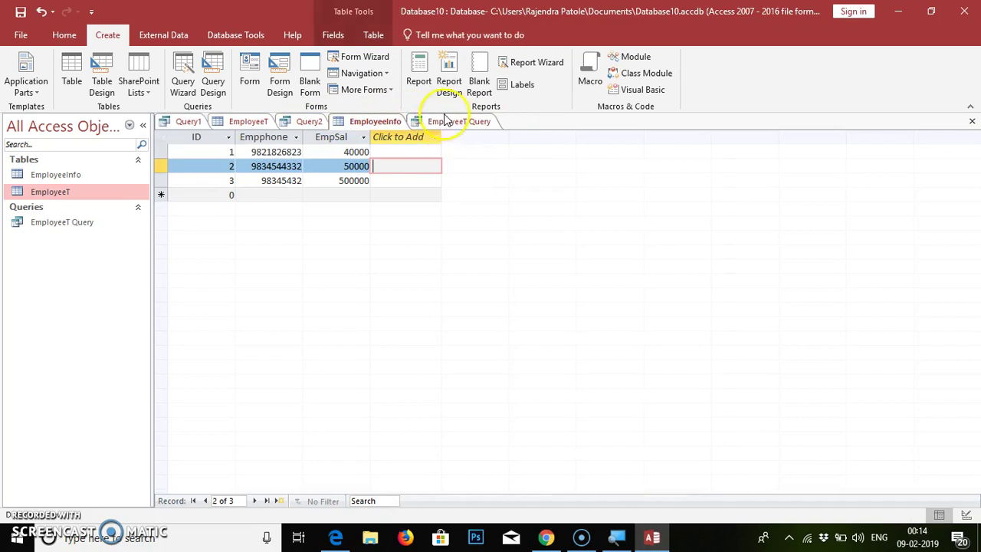
left_click(445, 120)
left_click(384, 121)
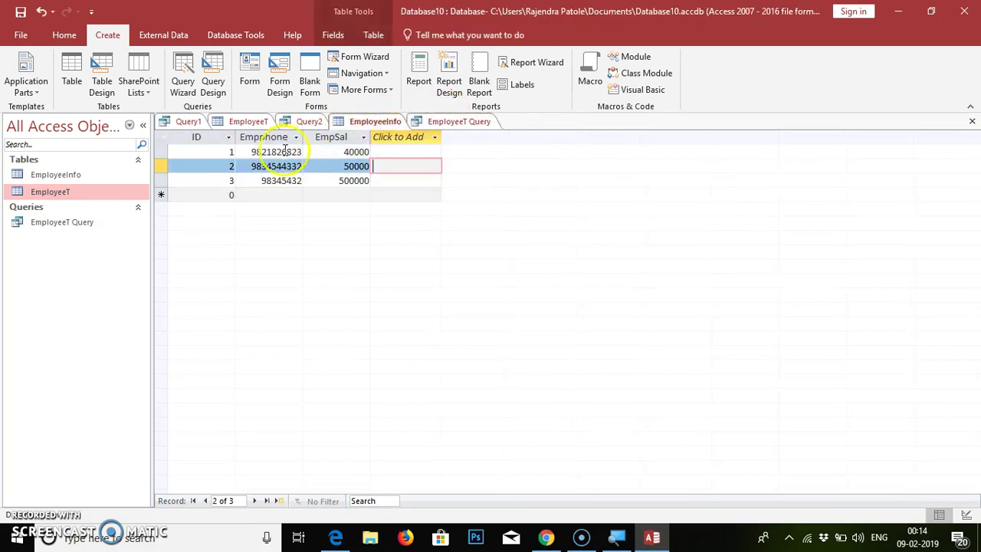